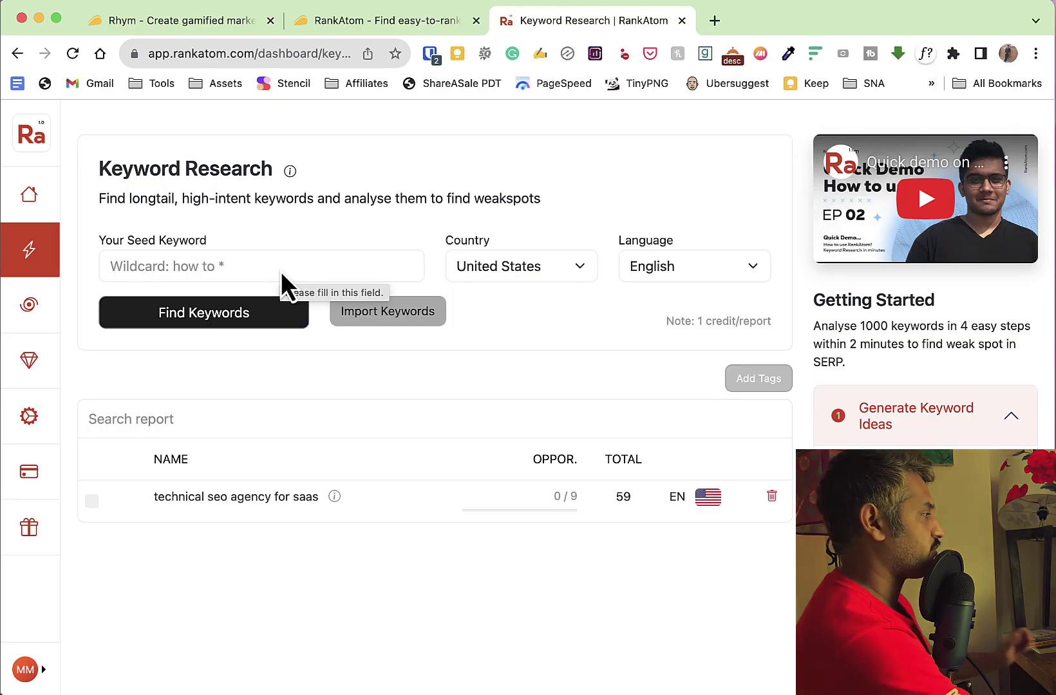
Generate a keyword report for the seed keyword "is Honda car better than" for the United States in English.
click(281, 272)
text(is Honda car better than)
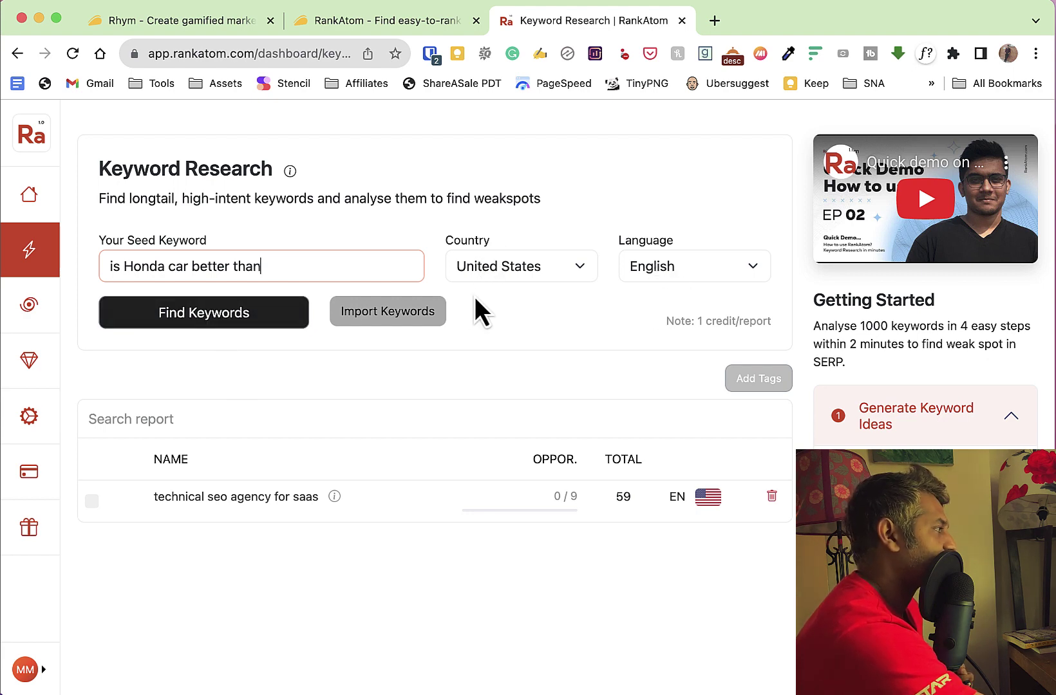
click(191, 322)
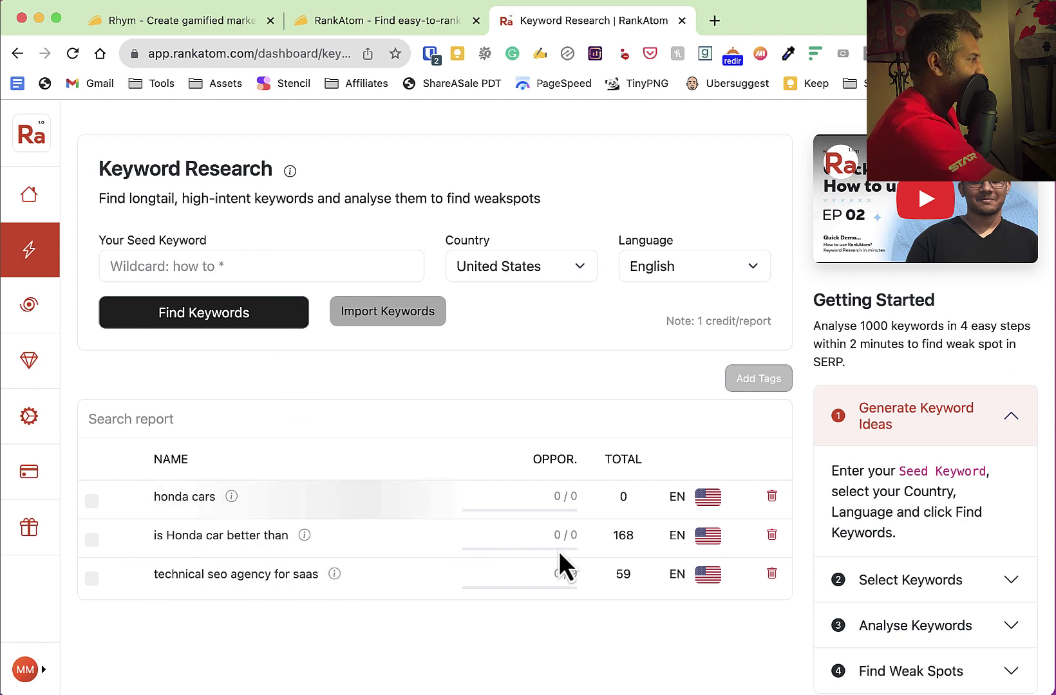
Open the "is Honda car better than" report and check the search volume of its first keyword.
drag(636, 539, 607, 537)
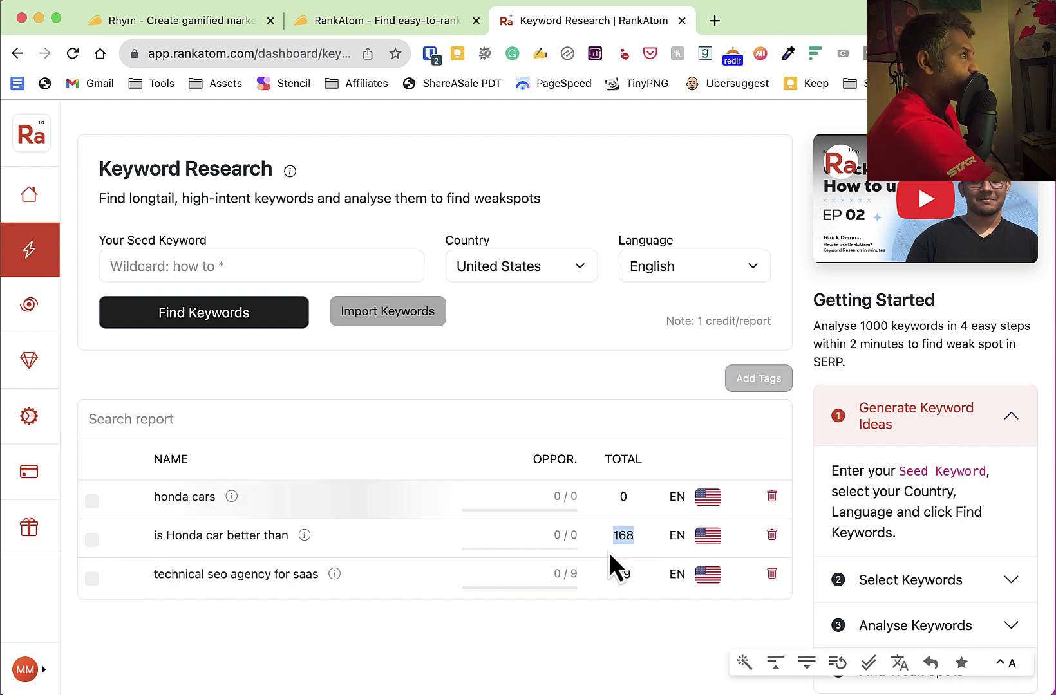
click(228, 541)
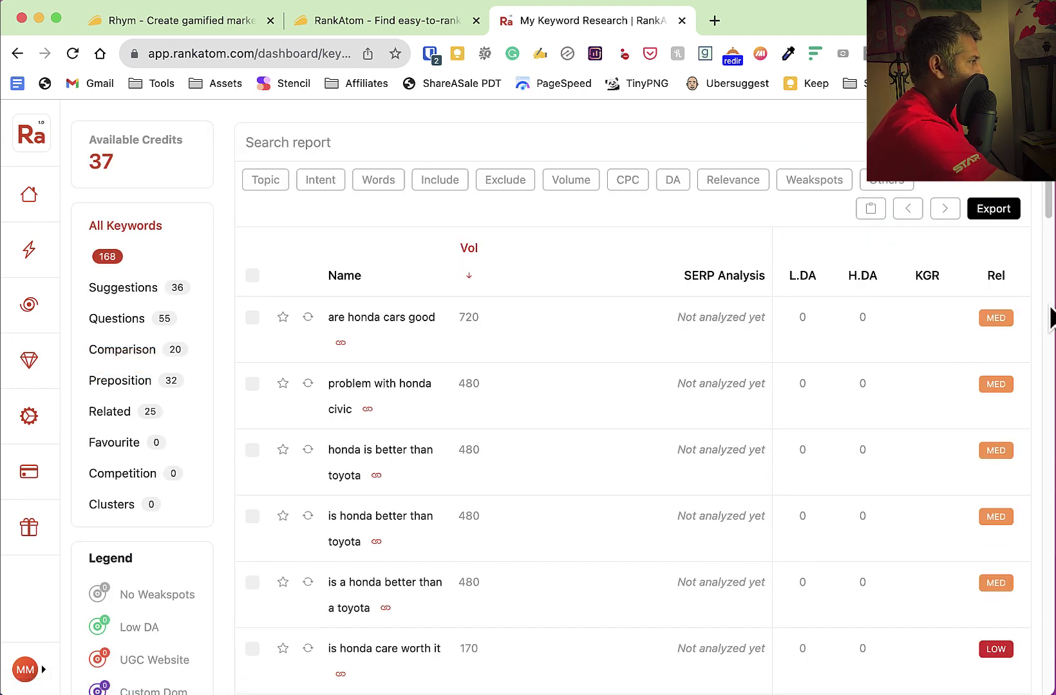
drag(1049, 296, 1055, 296)
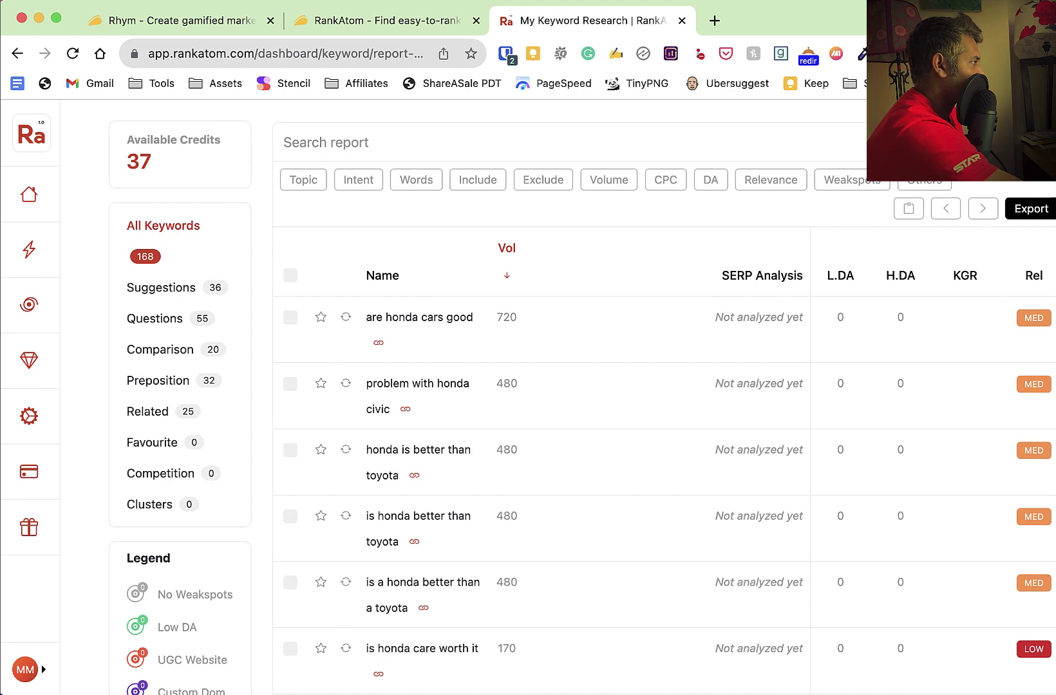
drag(6, 353, 0, 353)
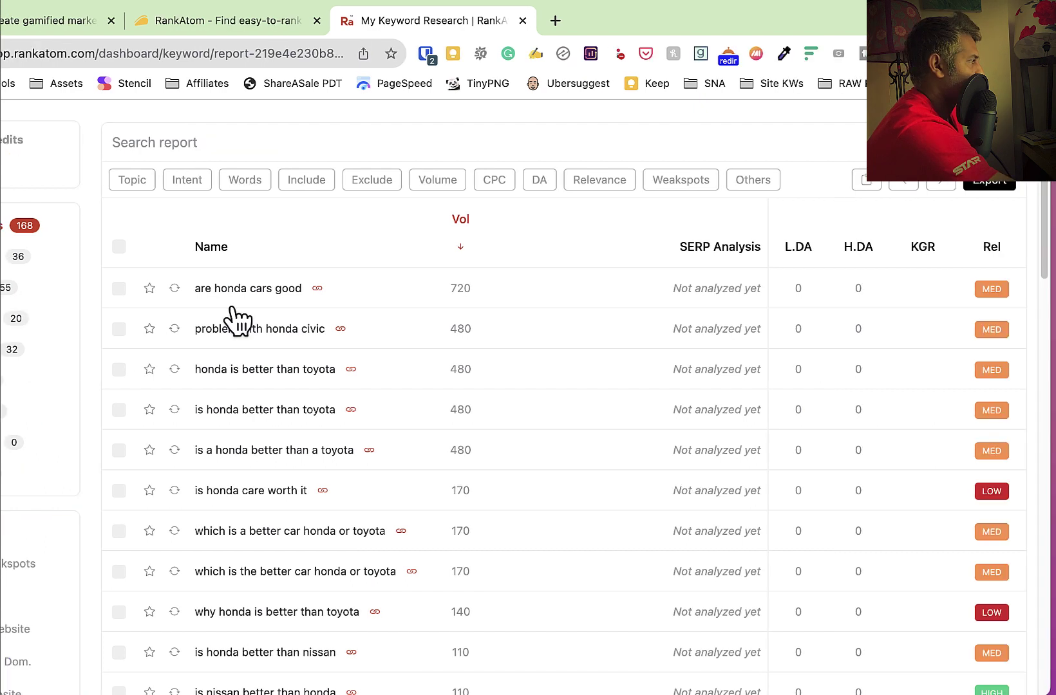
drag(476, 294, 431, 291)
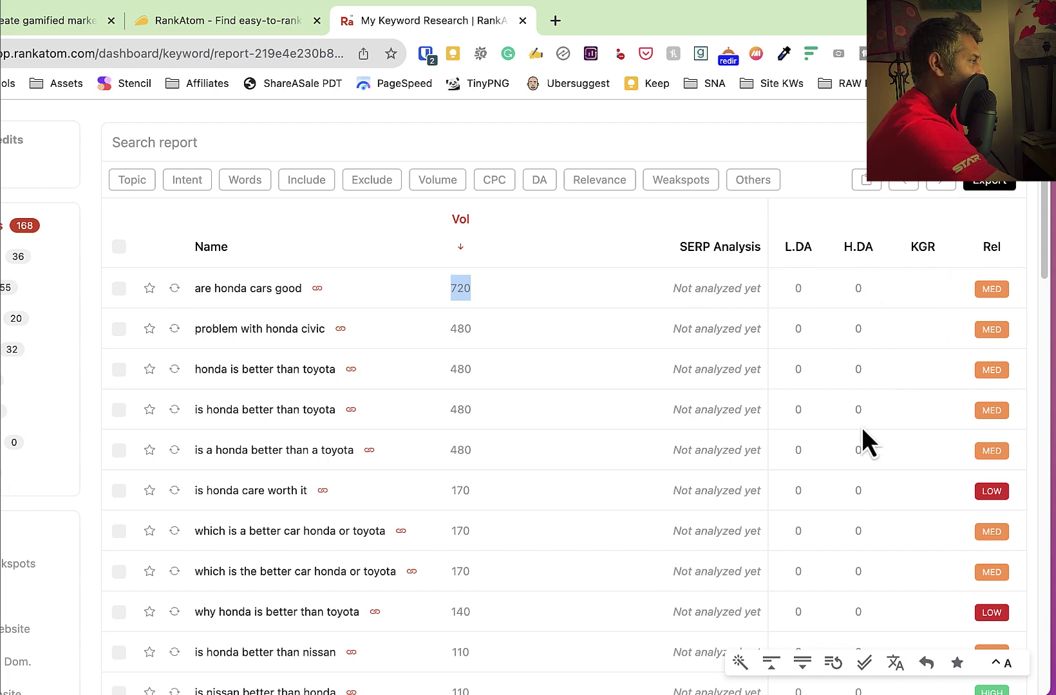
Sort the report's keywords by relevance, highest first, and compare them with the seed keyword.
scroll(861, 430, down, 3)
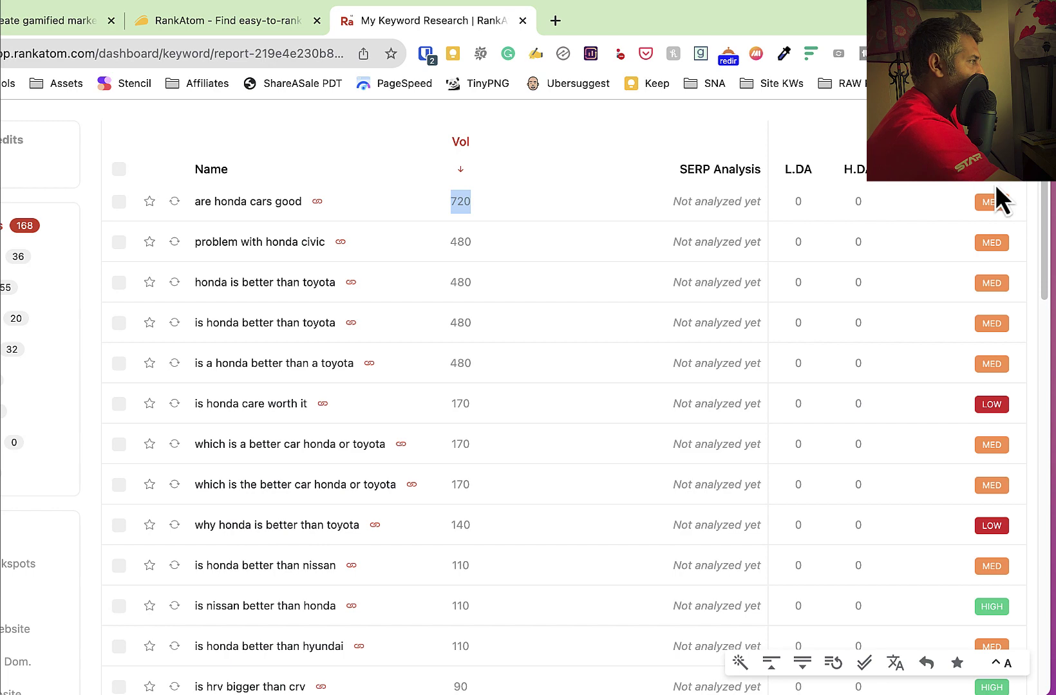
scroll(567, 412, down, 10)
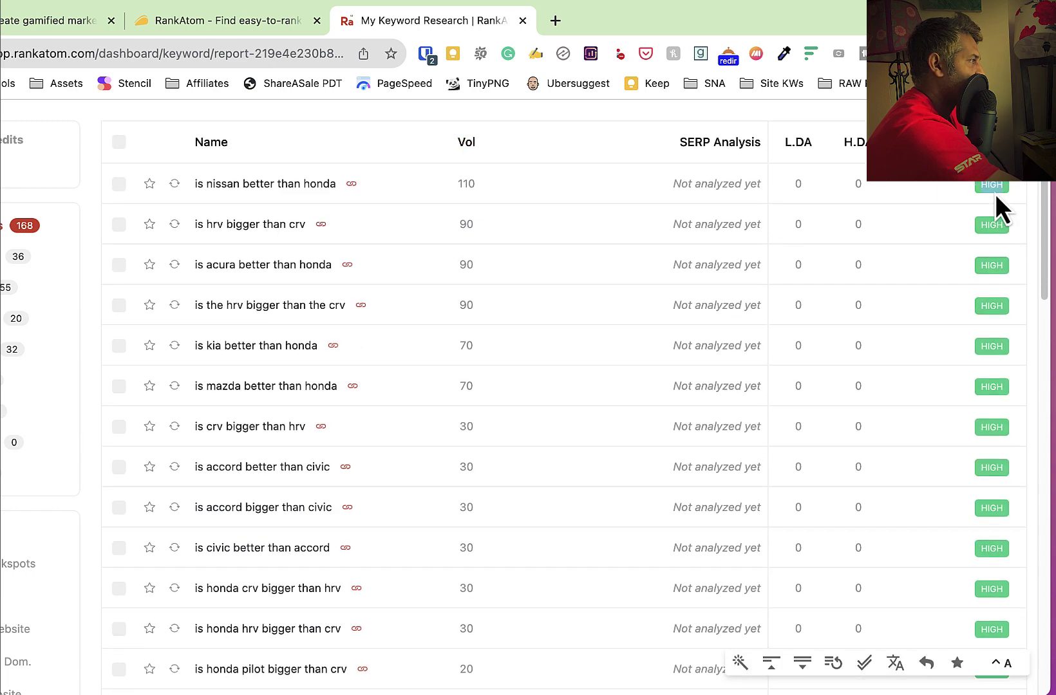
scroll(978, 213, up, 3)
scroll(218, 270, up, 3)
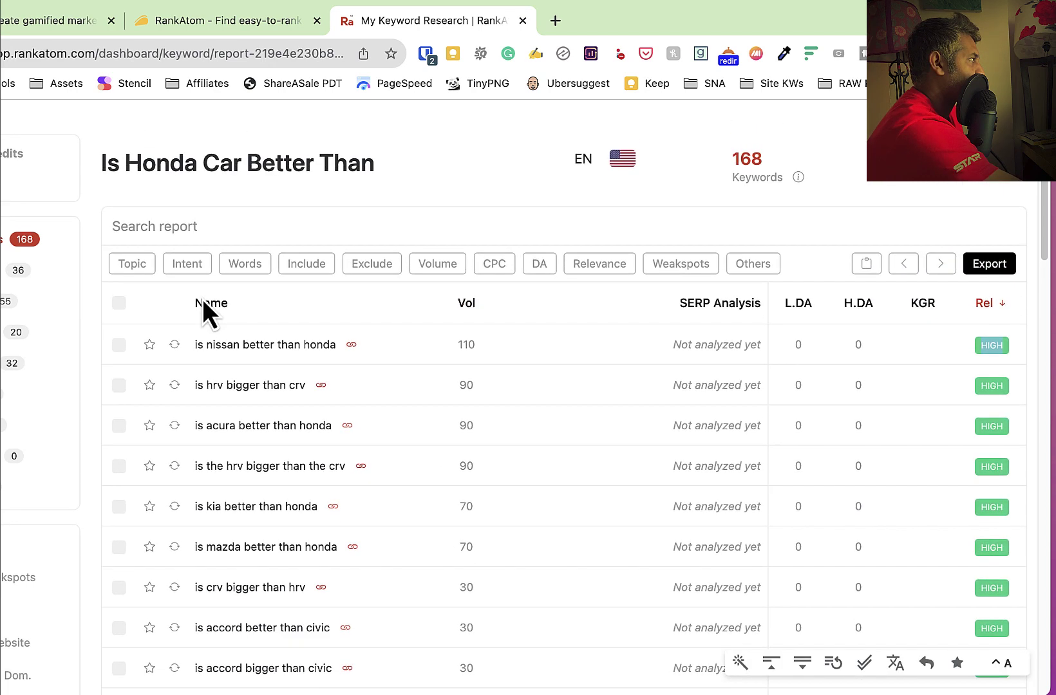
triple_click(210, 170)
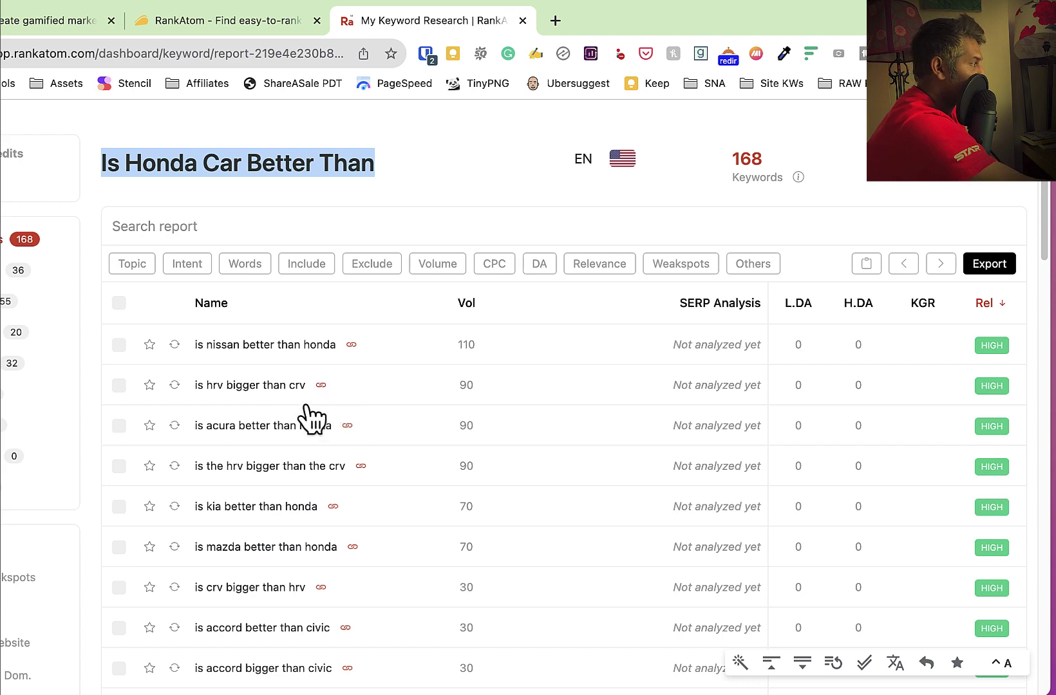
Select the keywords "is hrv bigger than crv", "is honda civic ex better than sport" and "is honda pilot bigger than crv" for analysis.
click(119, 385)
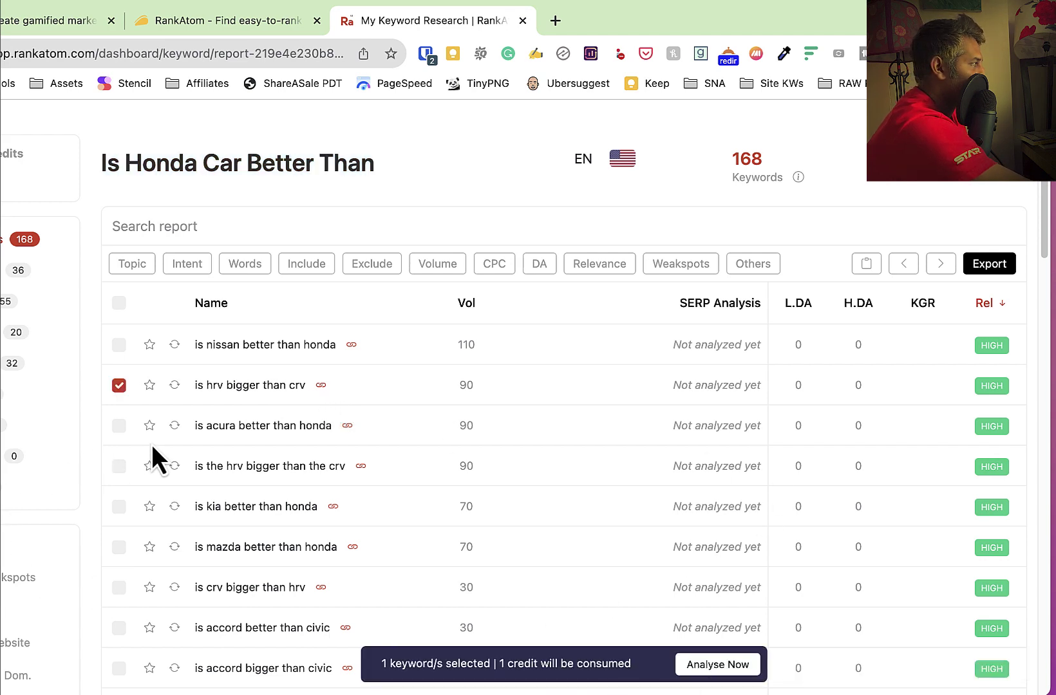
scroll(195, 502, down, 2)
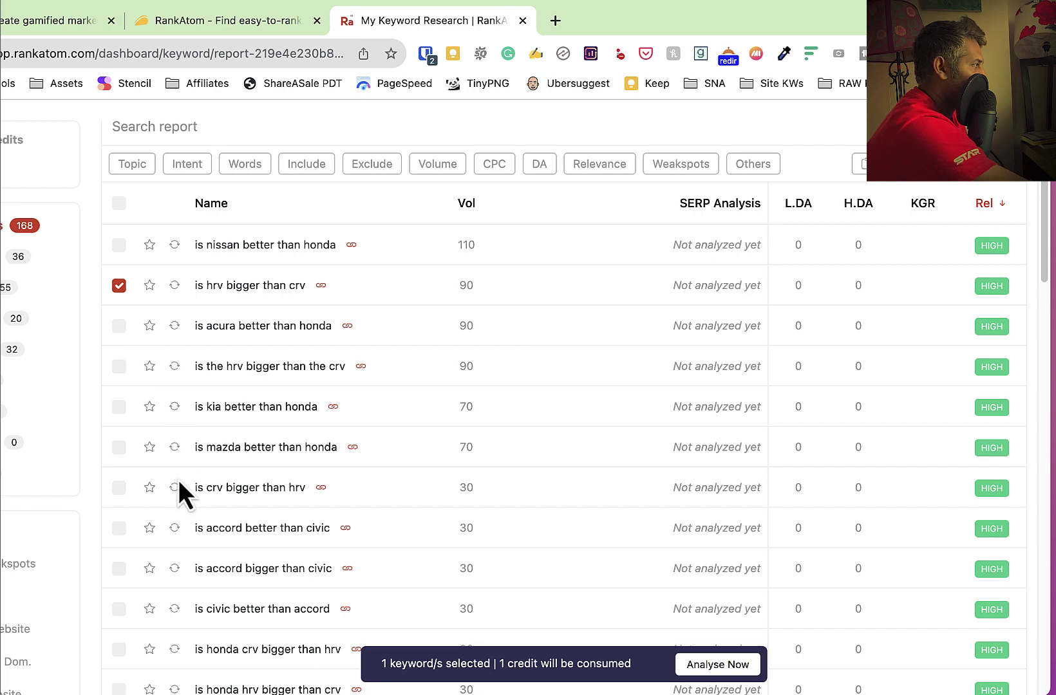
scroll(179, 480, up, 2)
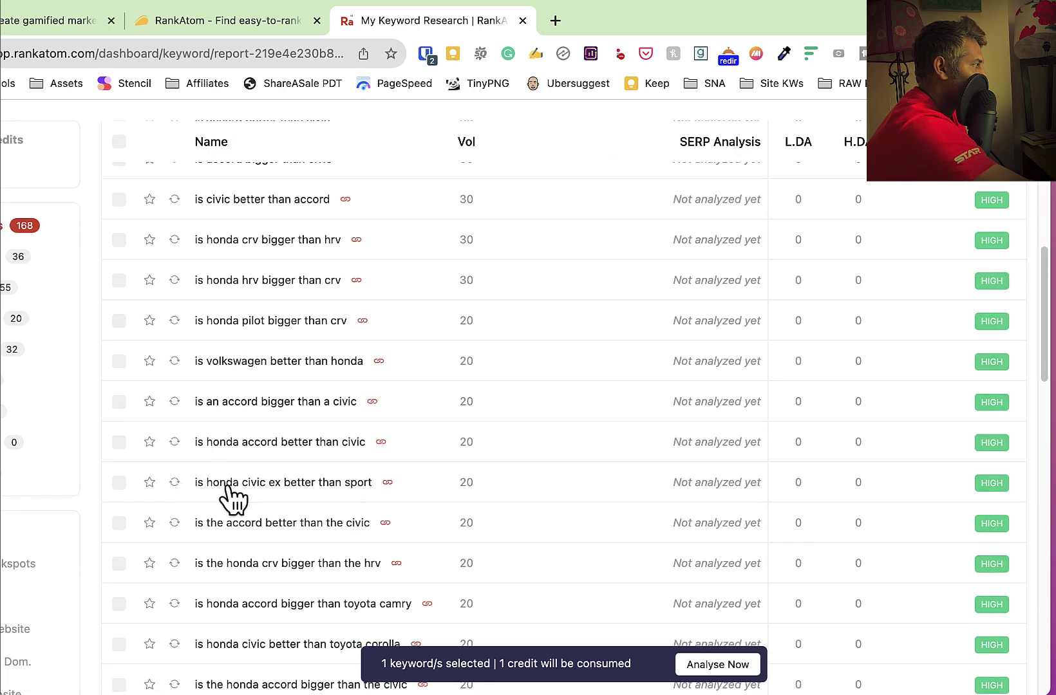
click(119, 483)
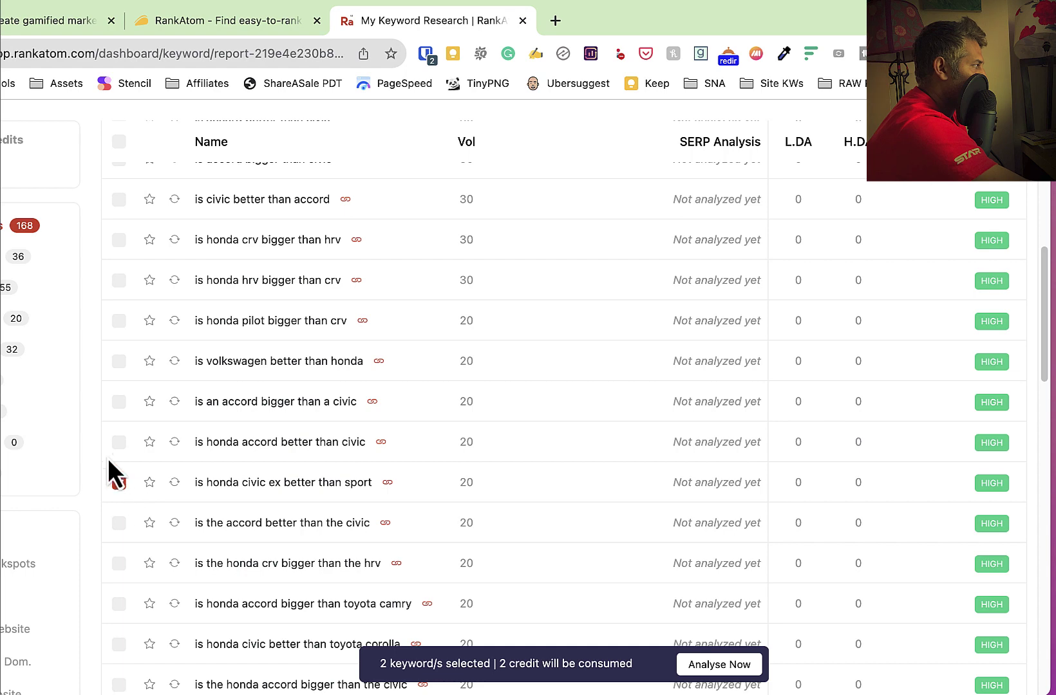
click(118, 321)
scroll(161, 372, up, 4)
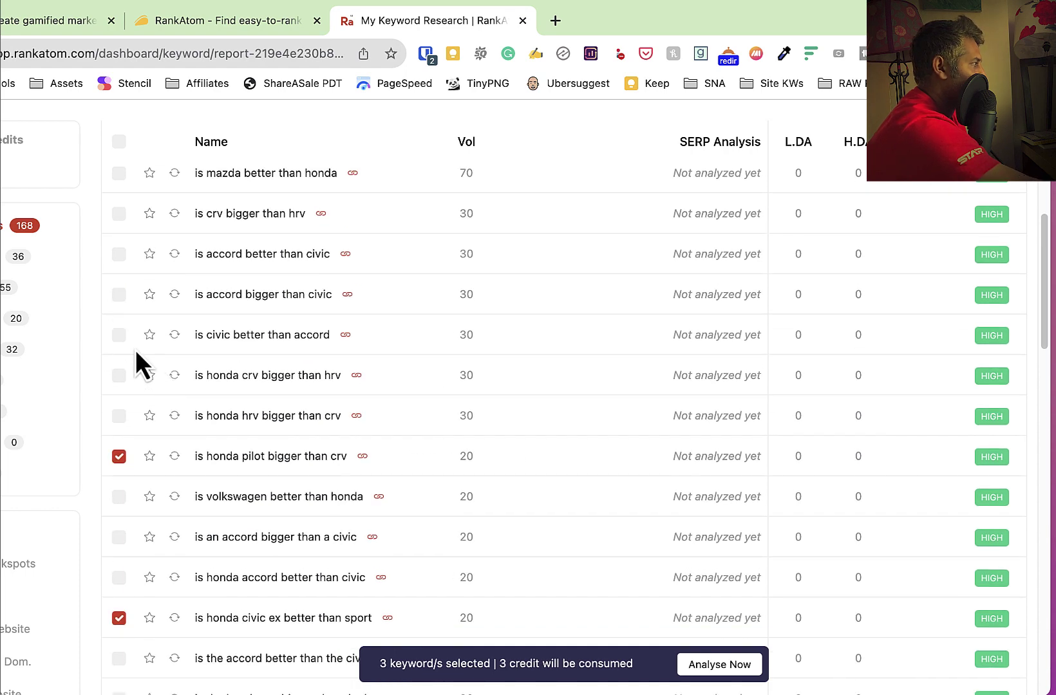
Add "is accord better than civic" and "is kia better than honda" to the selection and analyse all selected keywords.
scroll(129, 335, up, 2)
click(119, 314)
scroll(181, 299, up, 3)
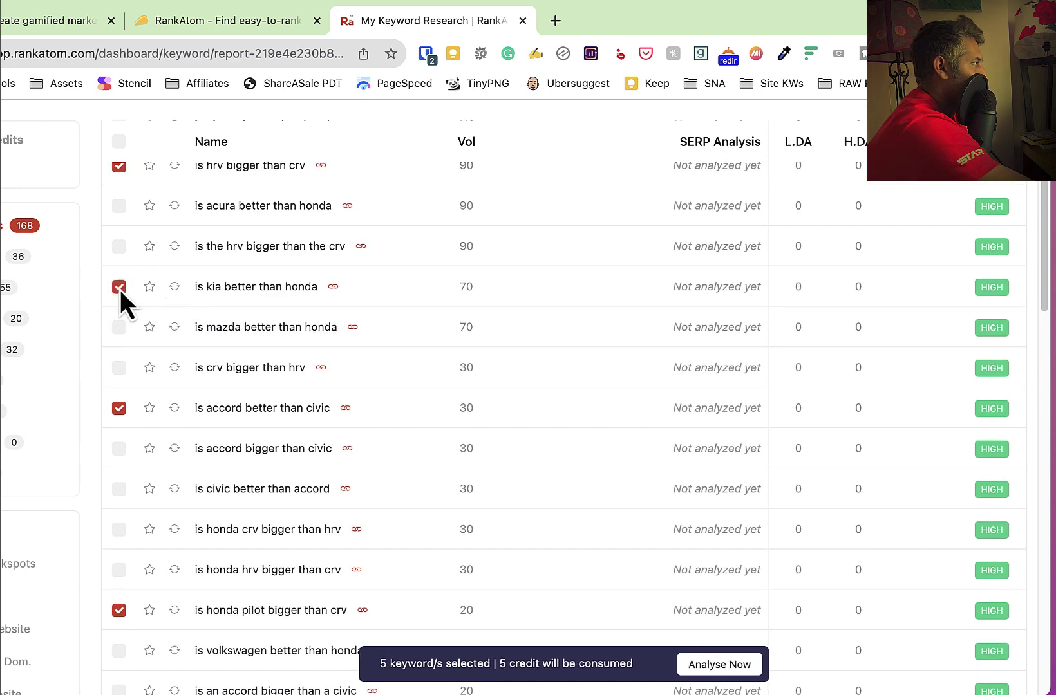
click(118, 287)
scroll(247, 278, up, 4)
scroll(122, 372, down, 10)
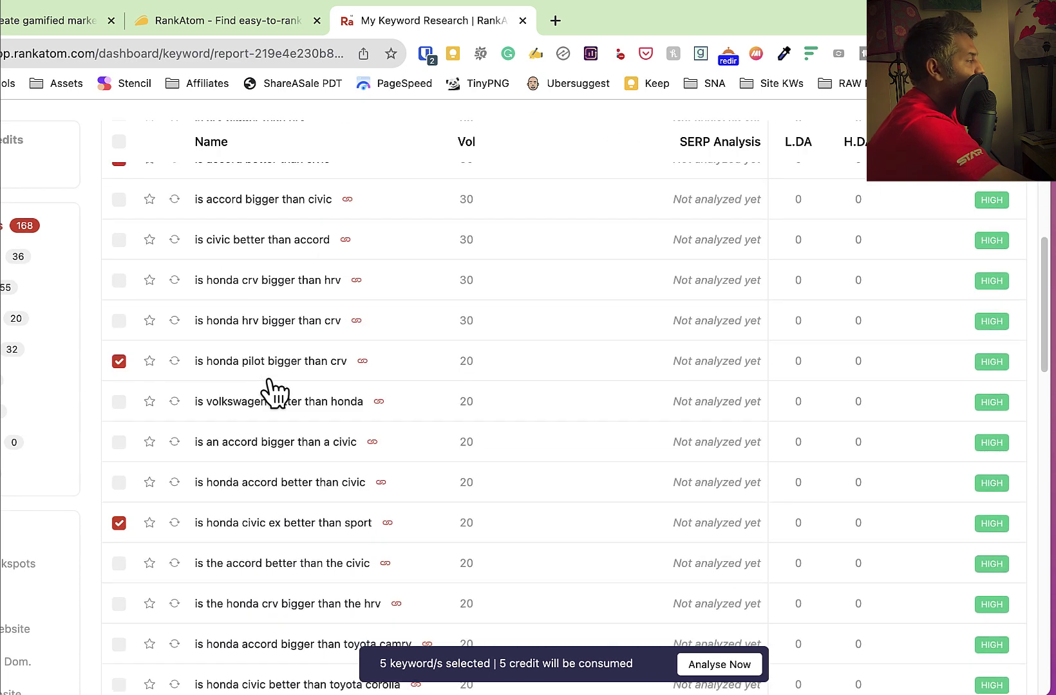
scroll(271, 455, up, 5)
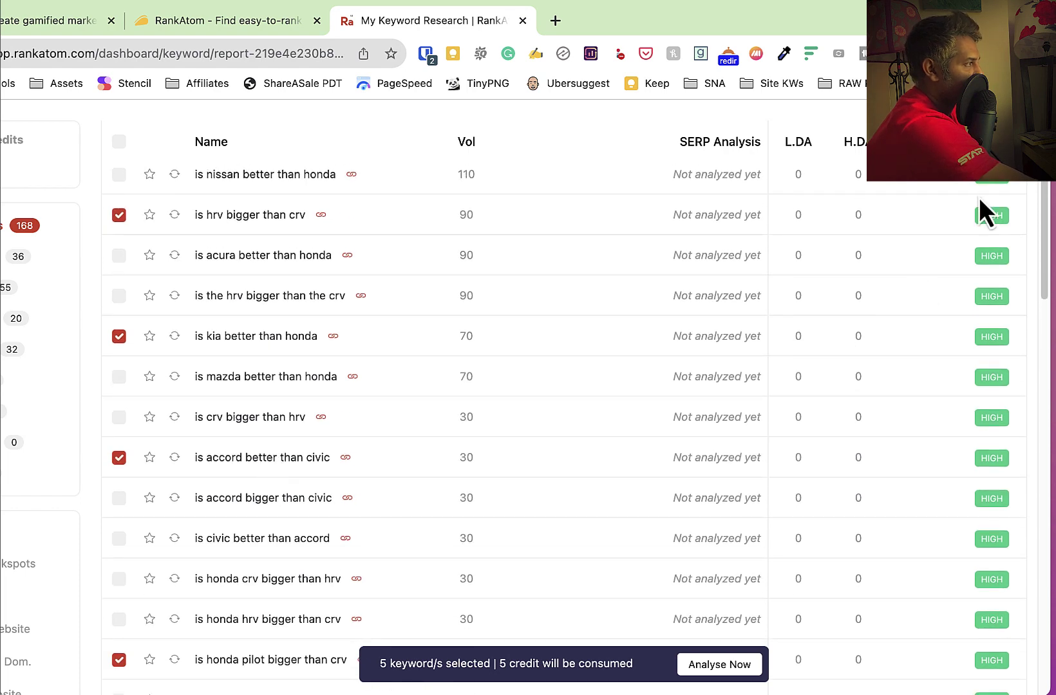
scroll(976, 306, up, 3)
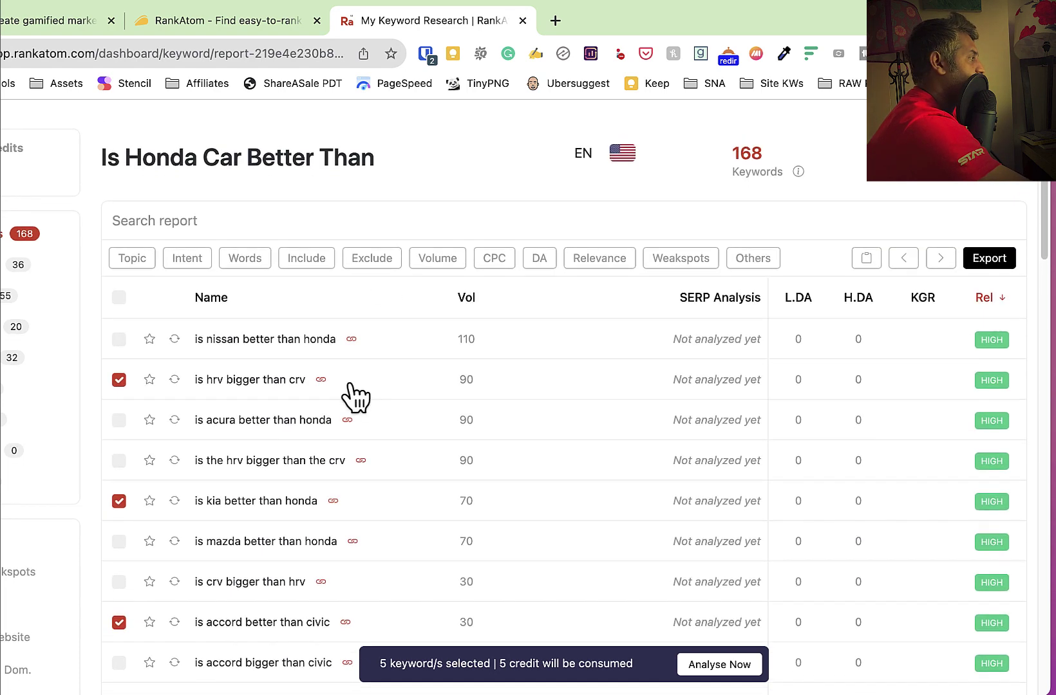
scroll(353, 395, down, 2)
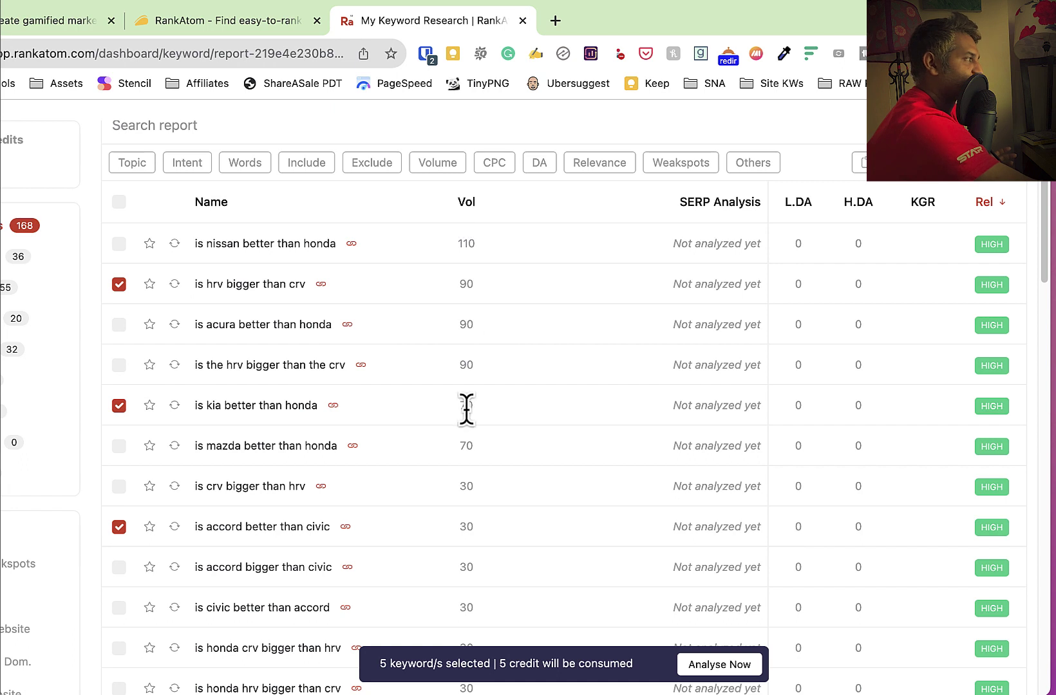
click(708, 676)
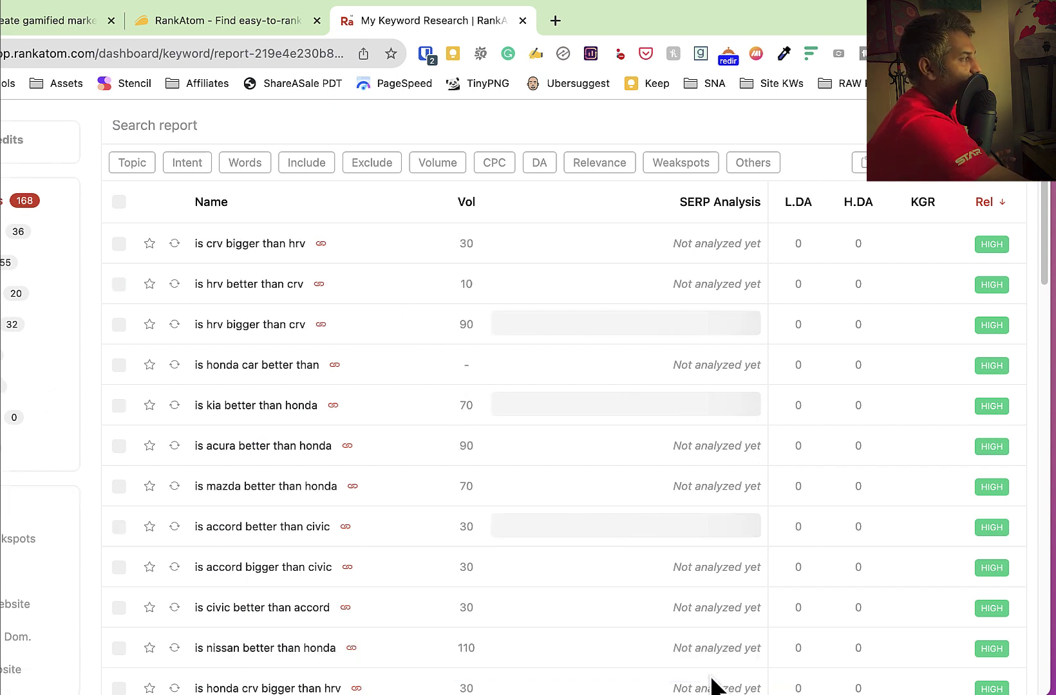
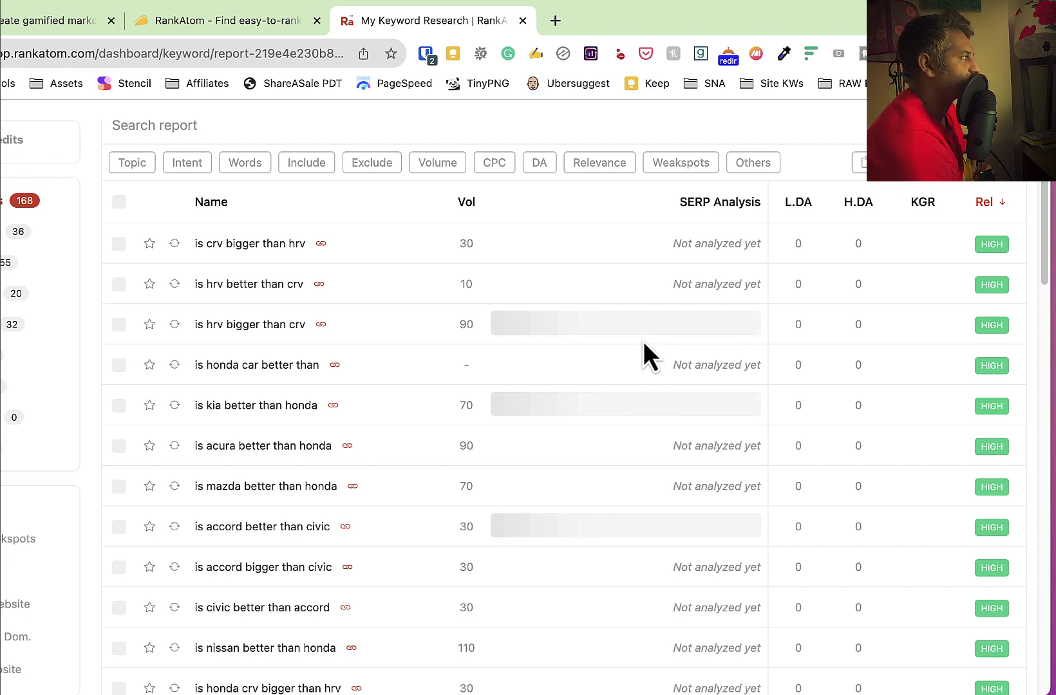
Examine the ranking sites in the SERP analysis and the lowest domain authority for "is hrv bigger than crv".
scroll(626, 481, up, 15)
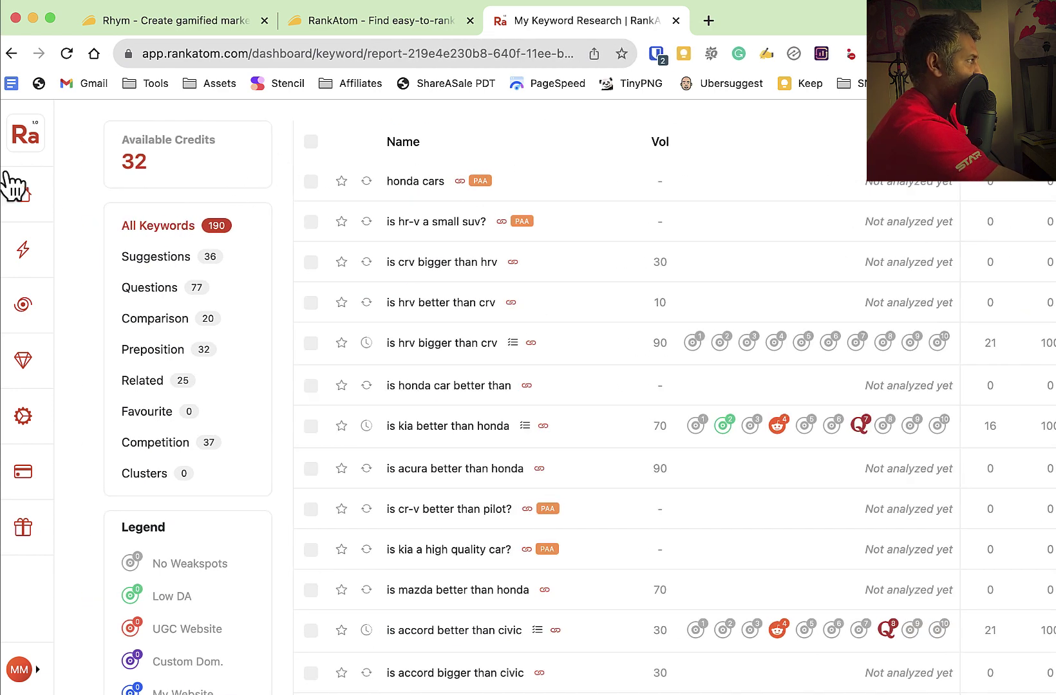
drag(3, 164, 0, 167)
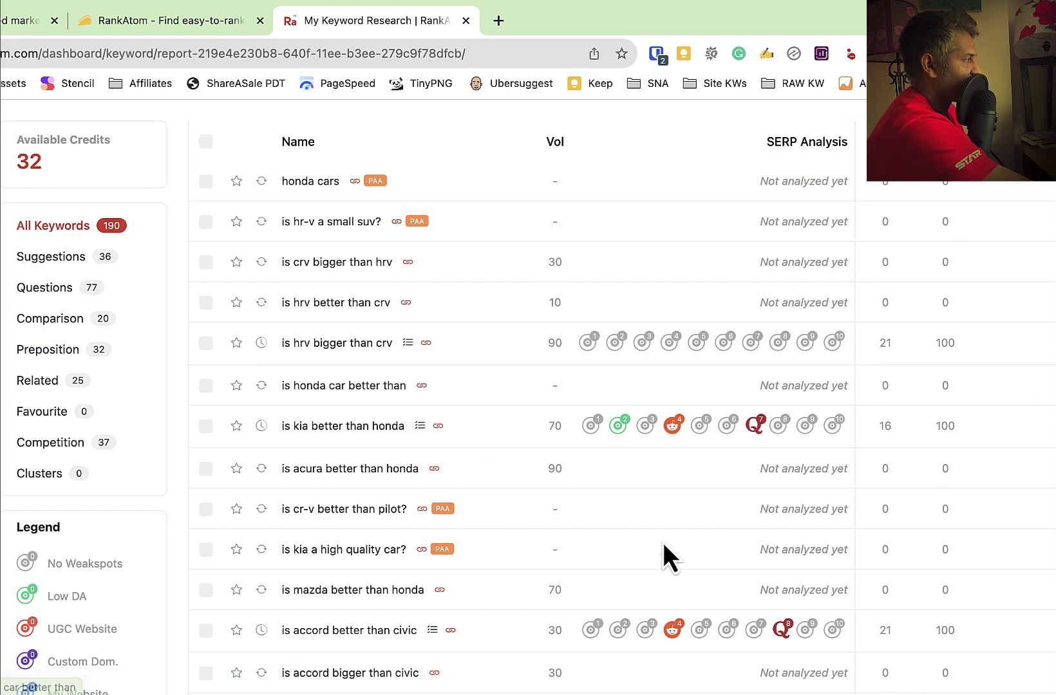
scroll(662, 554, down, 3)
scroll(430, 345, up, 3)
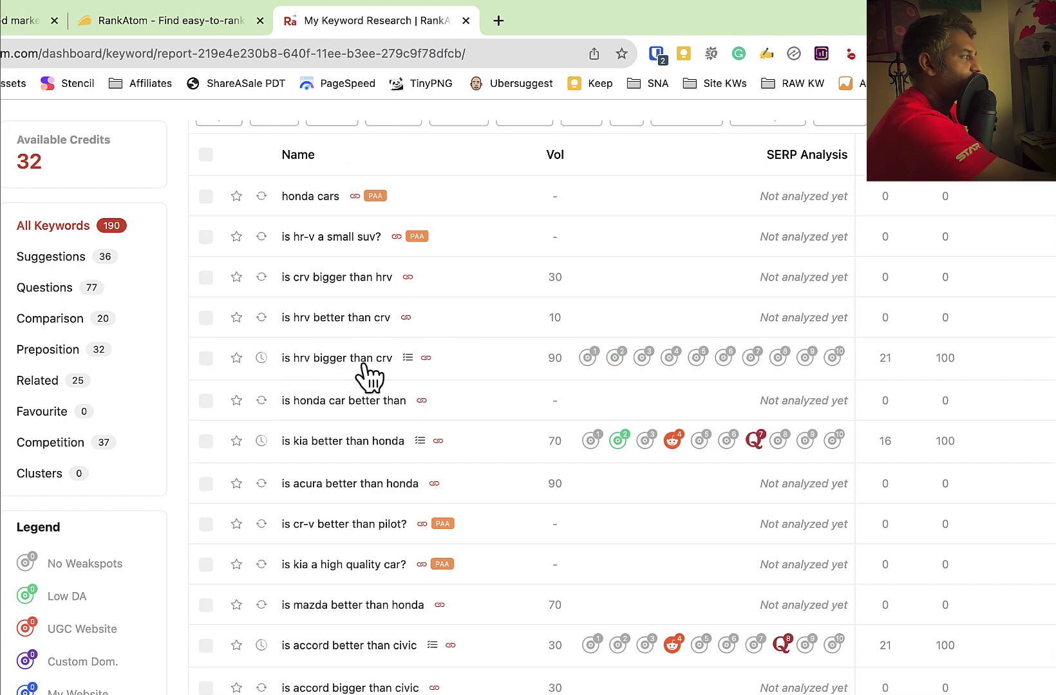
mouse_move(591, 359)
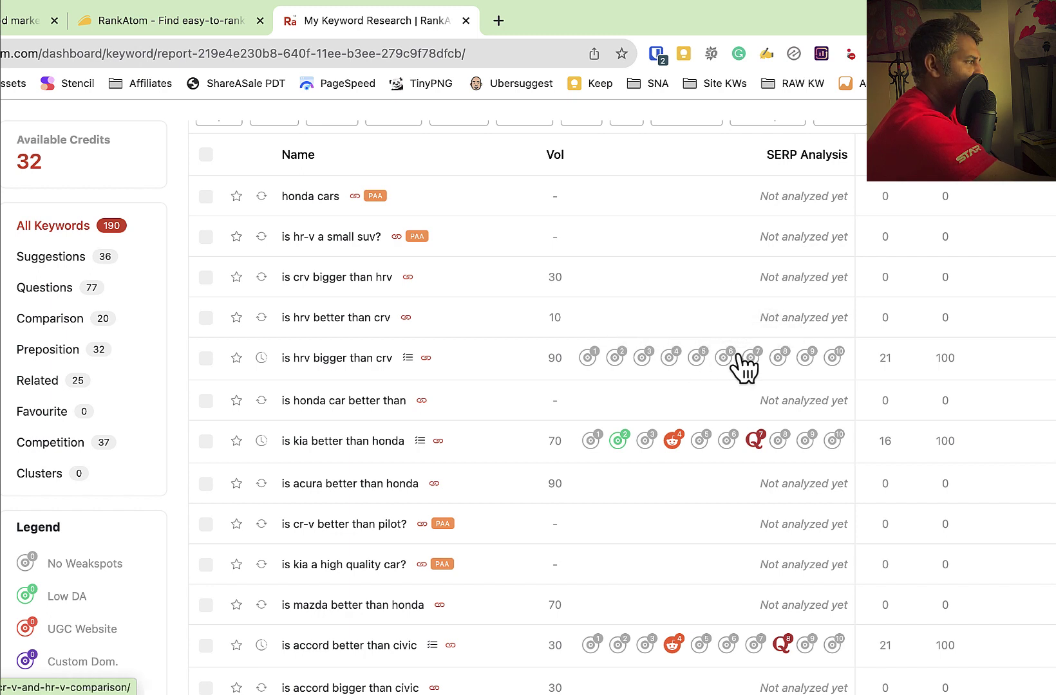
mouse_move(759, 358)
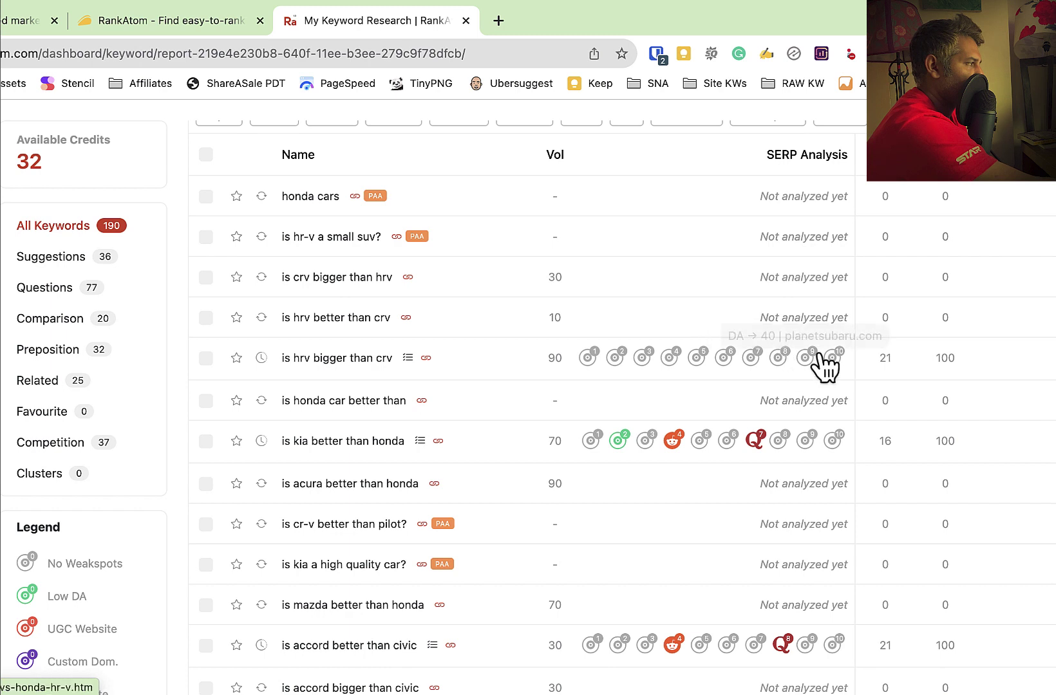
mouse_move(833, 355)
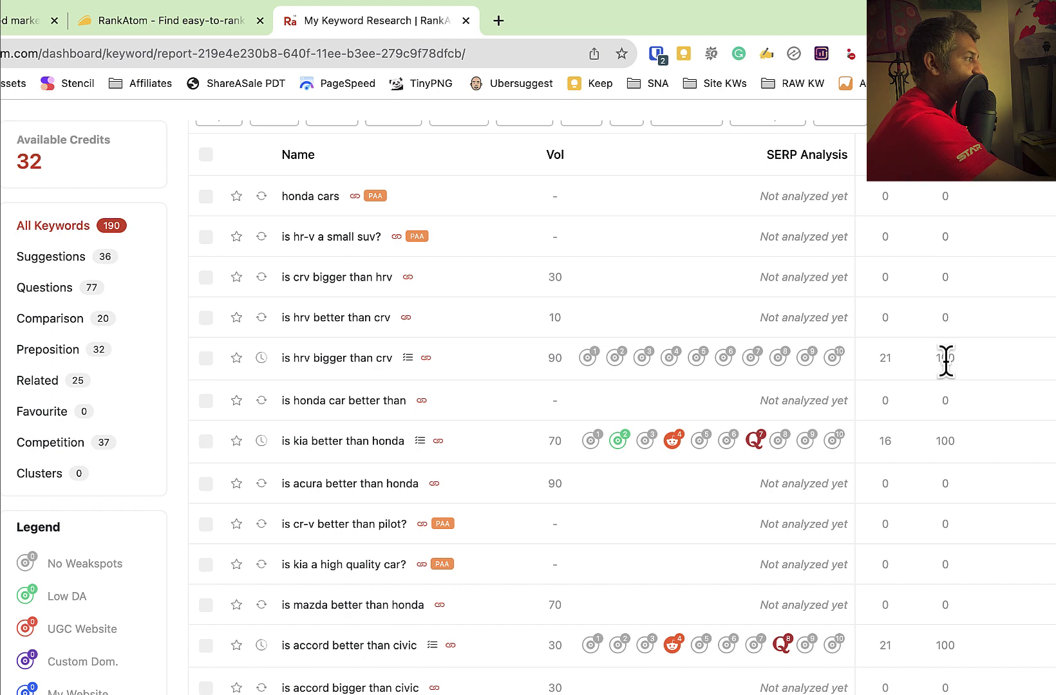
drag(898, 367, 869, 366)
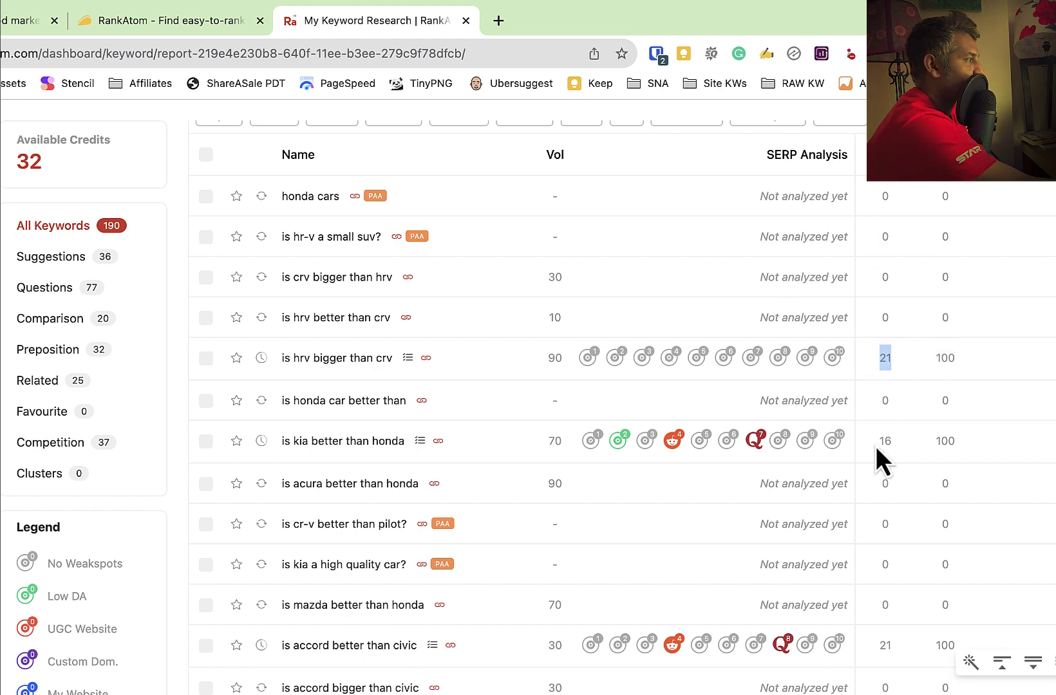
Examine the domain authority range for "is kia better than honda" and its UGC weak spots alongside those of "is accord better than civic".
drag(895, 447, 878, 441)
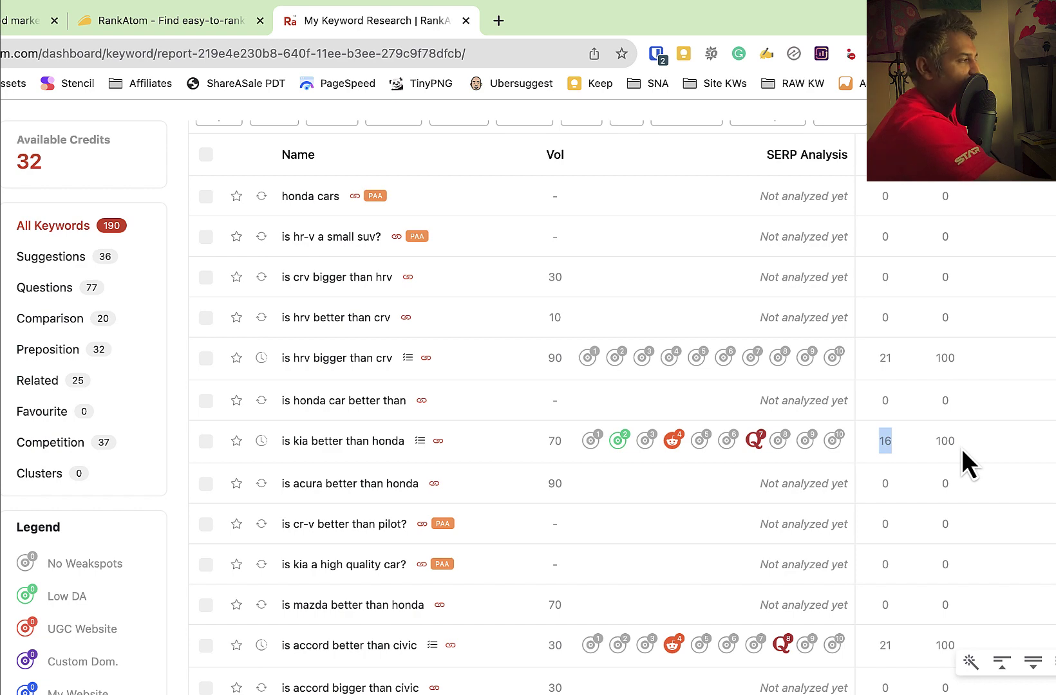
drag(956, 445, 934, 441)
scroll(923, 482, down, 1)
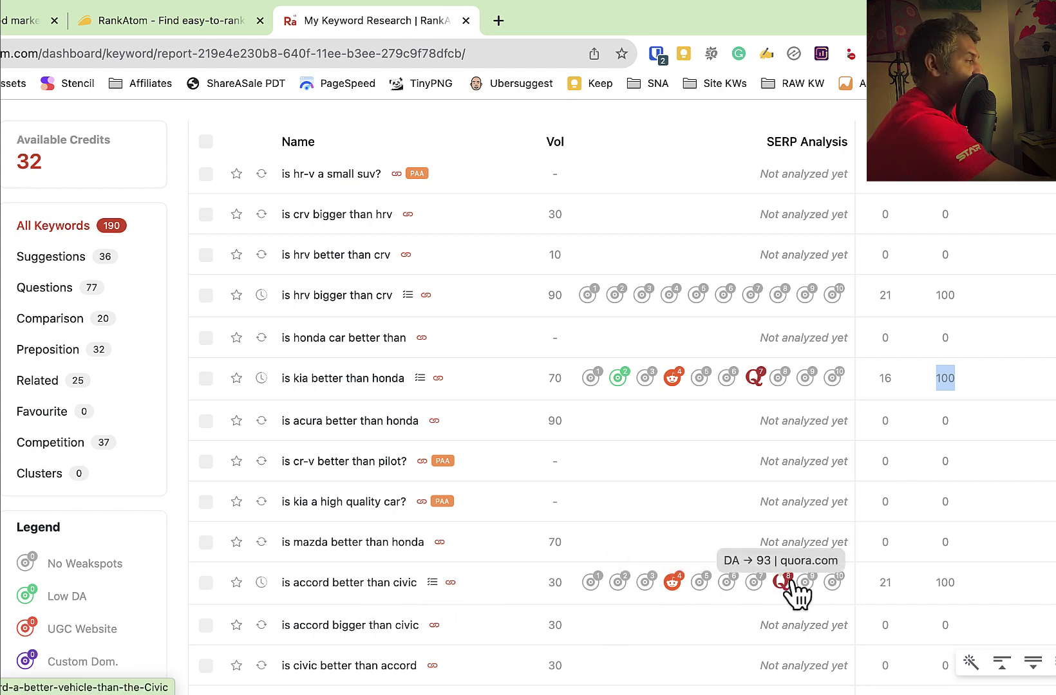
mouse_move(672, 587)
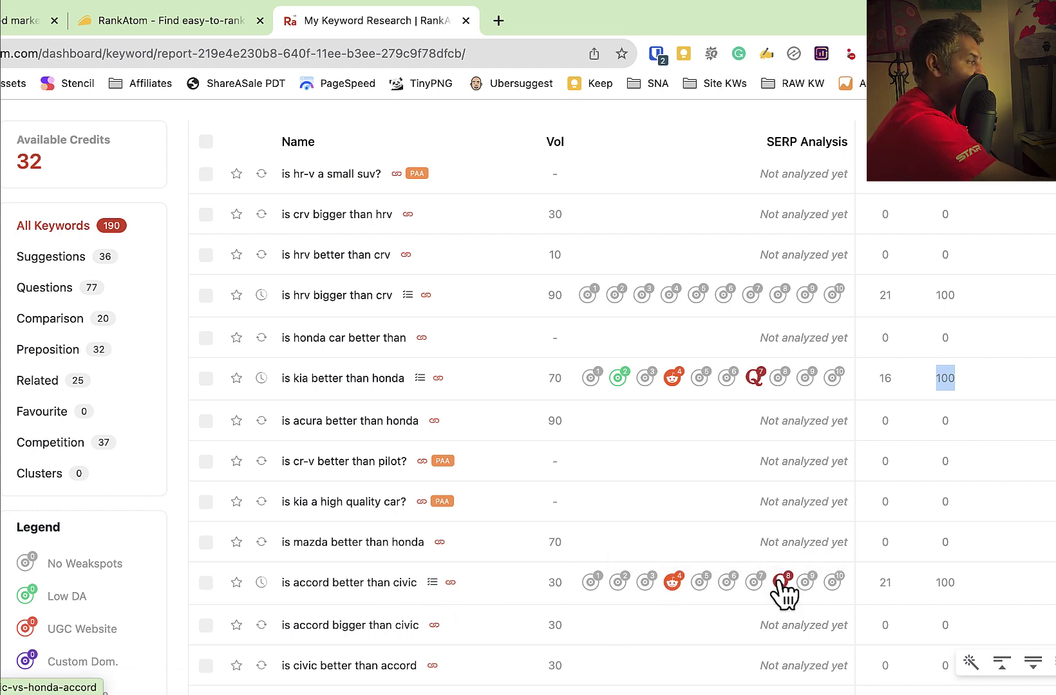
mouse_move(784, 587)
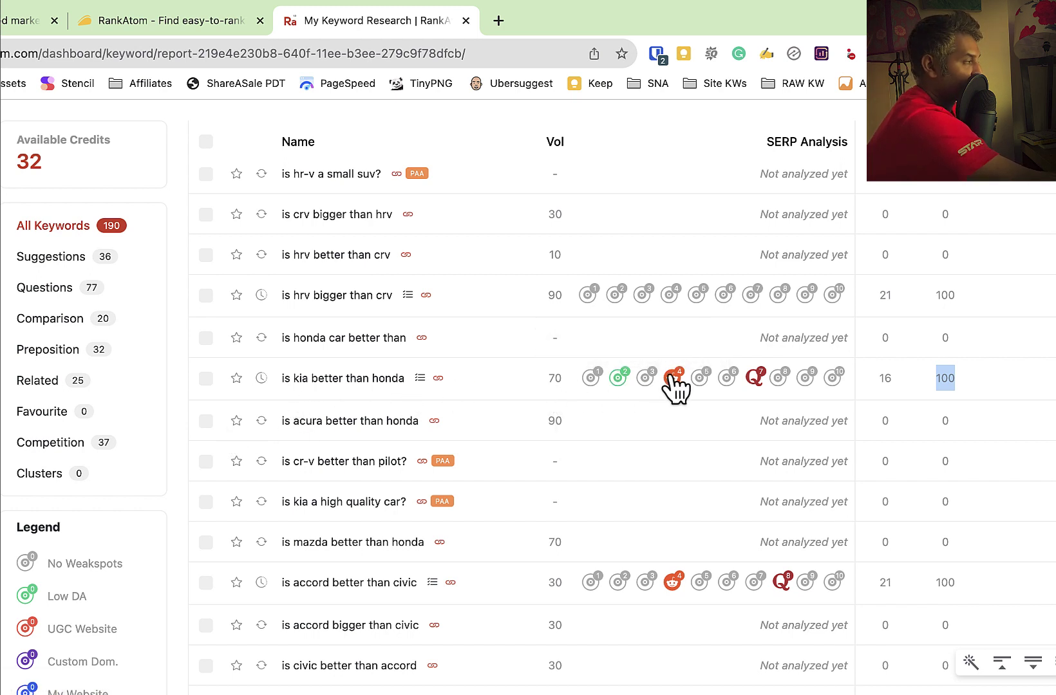
mouse_move(642, 383)
mouse_move(675, 381)
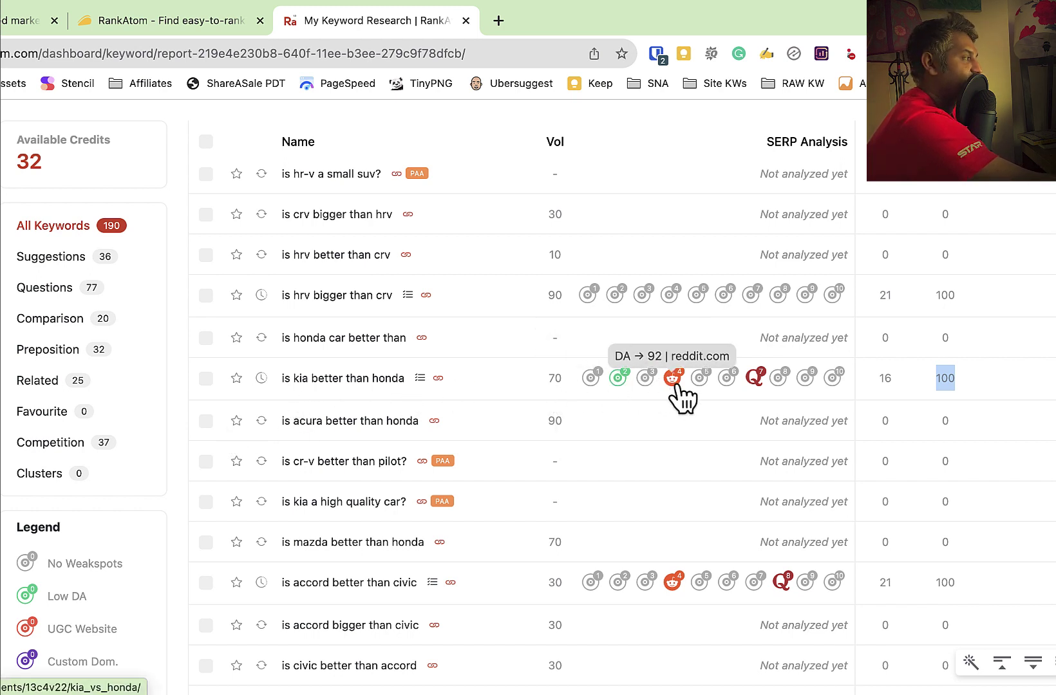
Examine the Quora weak spot for "is kia better than honda" and the ranking sites for "is honda pilot bigger than crv", highlighting the latter keyword.
mouse_move(751, 377)
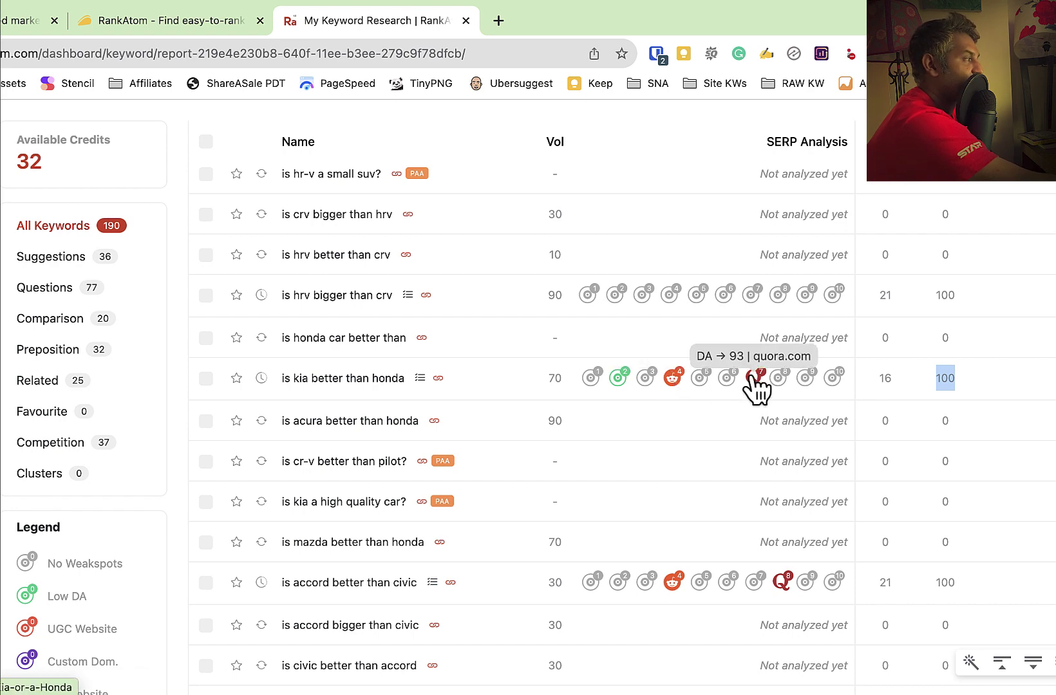
scroll(677, 467, down, 8)
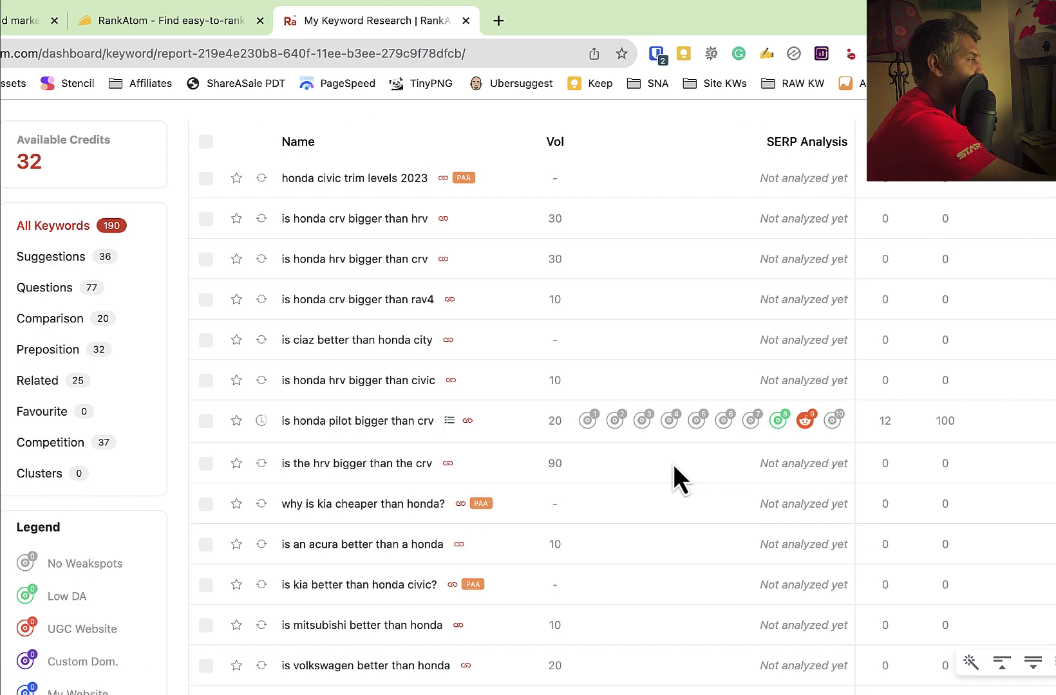
mouse_move(781, 423)
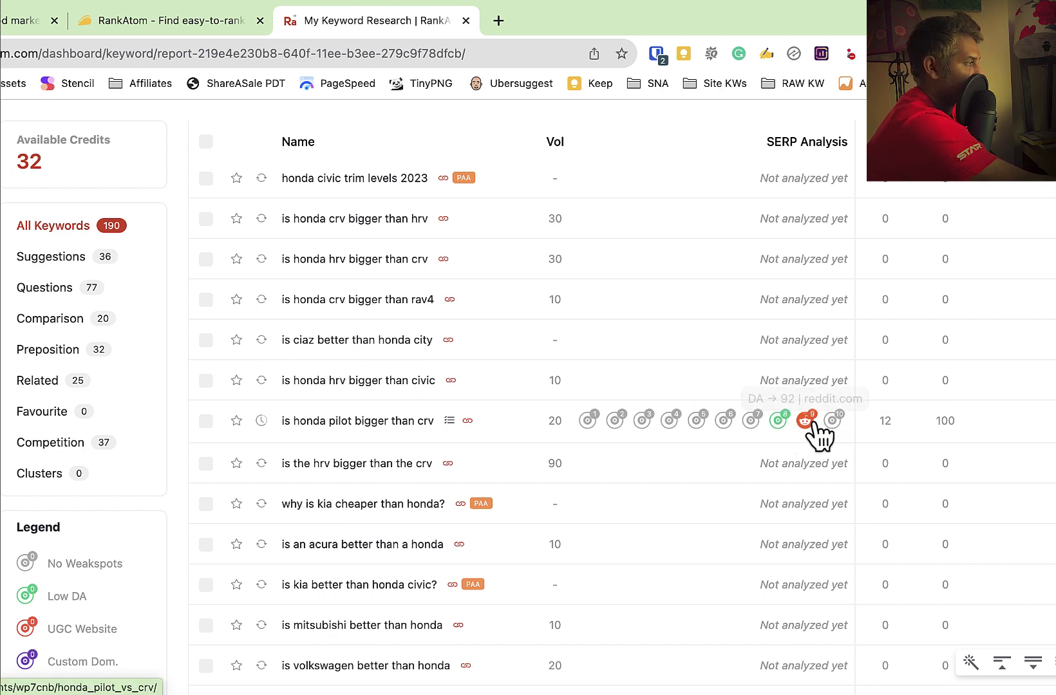
mouse_move(833, 437)
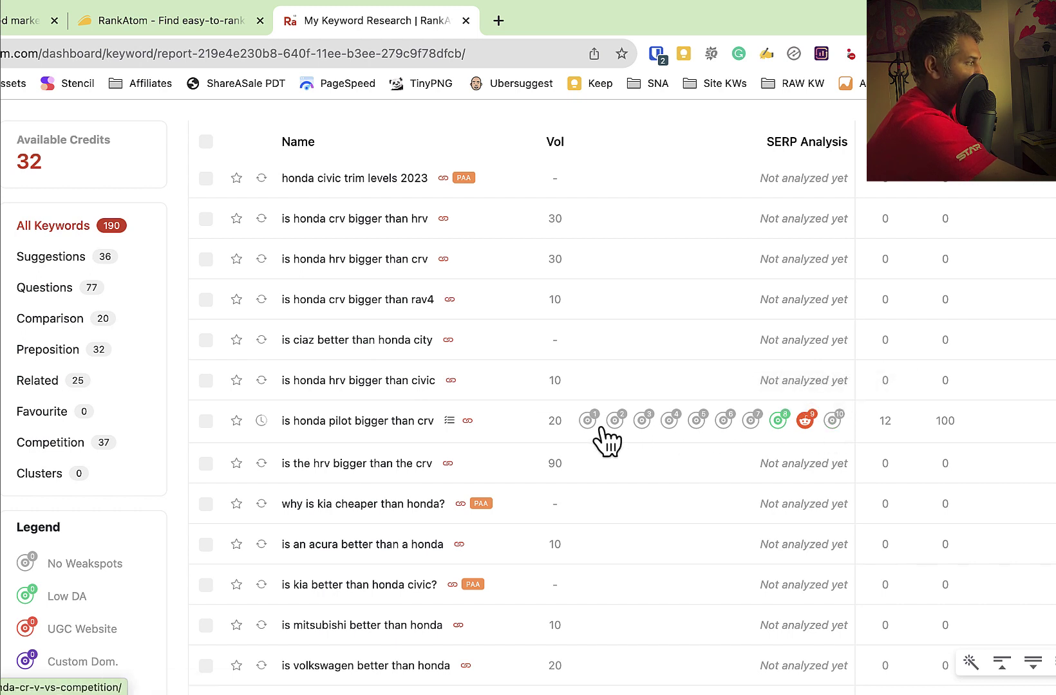
mouse_move(590, 422)
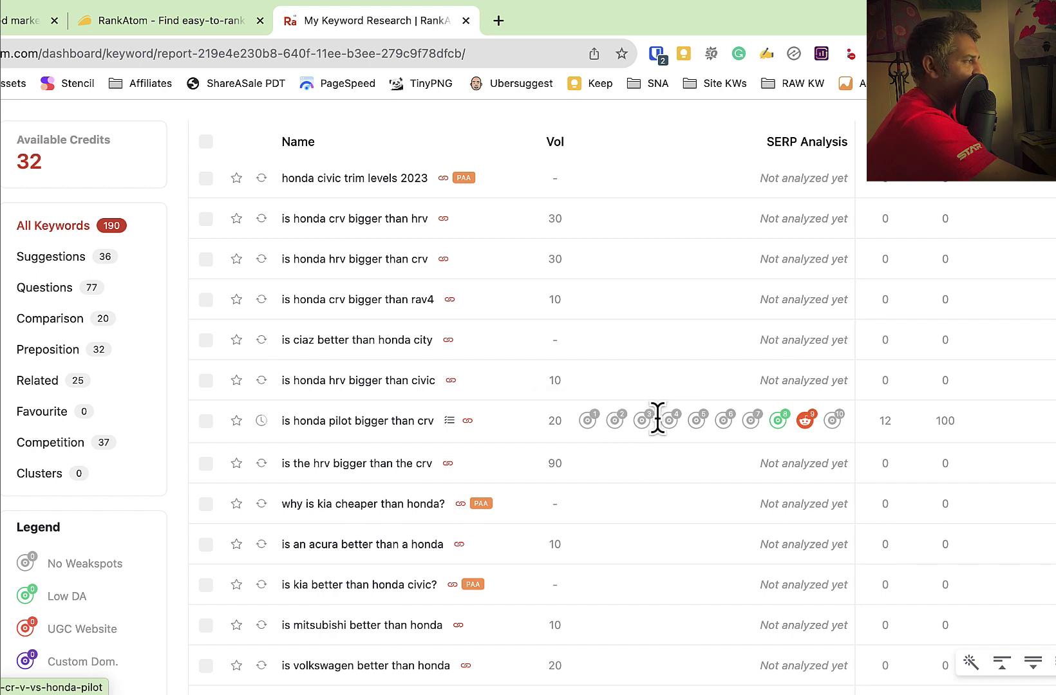
mouse_move(655, 432)
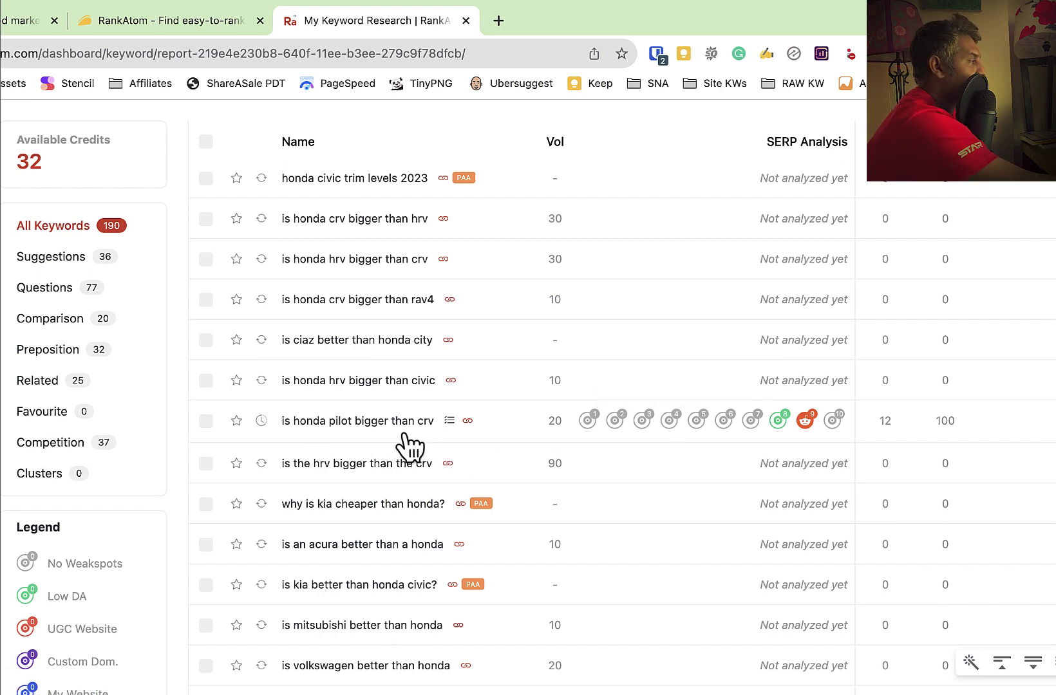
drag(436, 421, 269, 430)
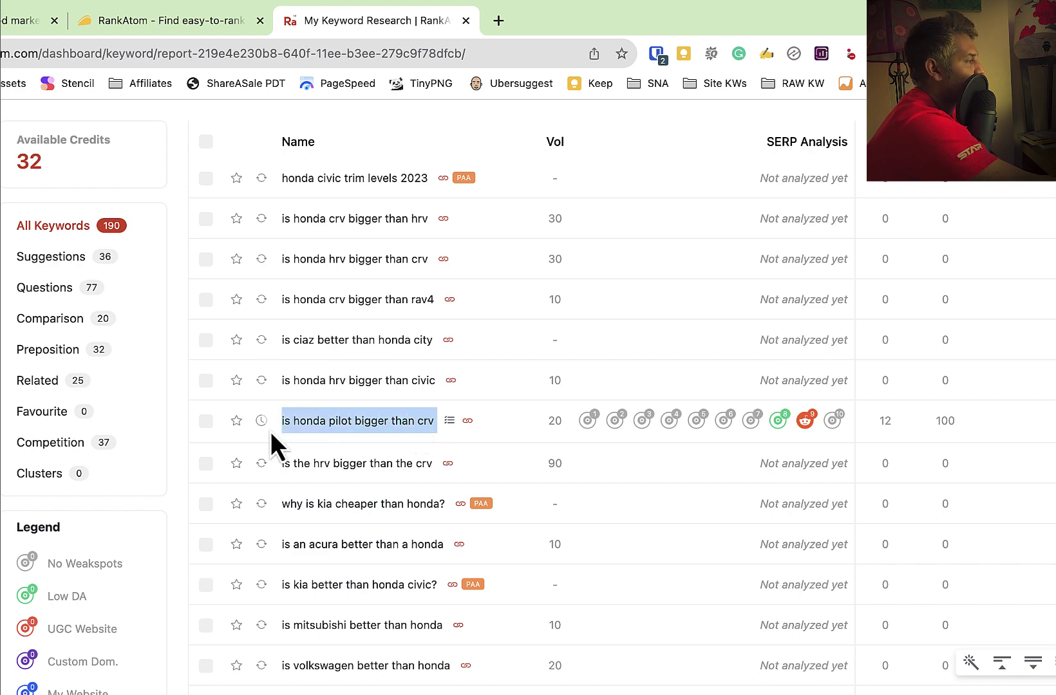
Highlight "is accord better than civic" in the keyword report and review the other analysed keywords above it.
scroll(412, 441, up, 5)
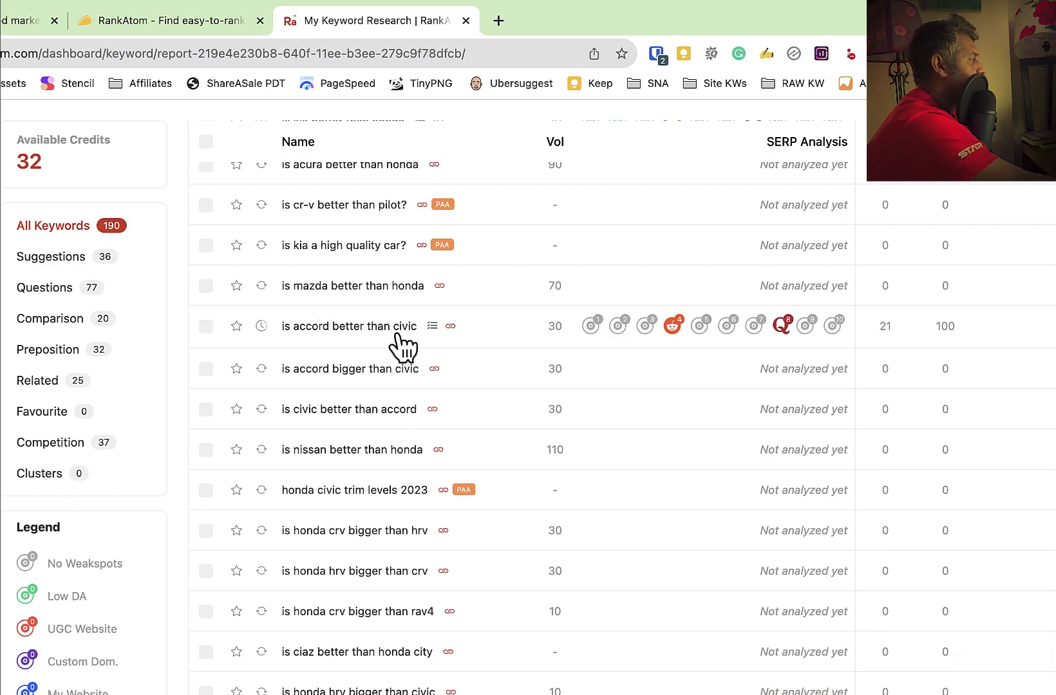
drag(406, 329, 235, 337)
scroll(474, 451, up, 5)
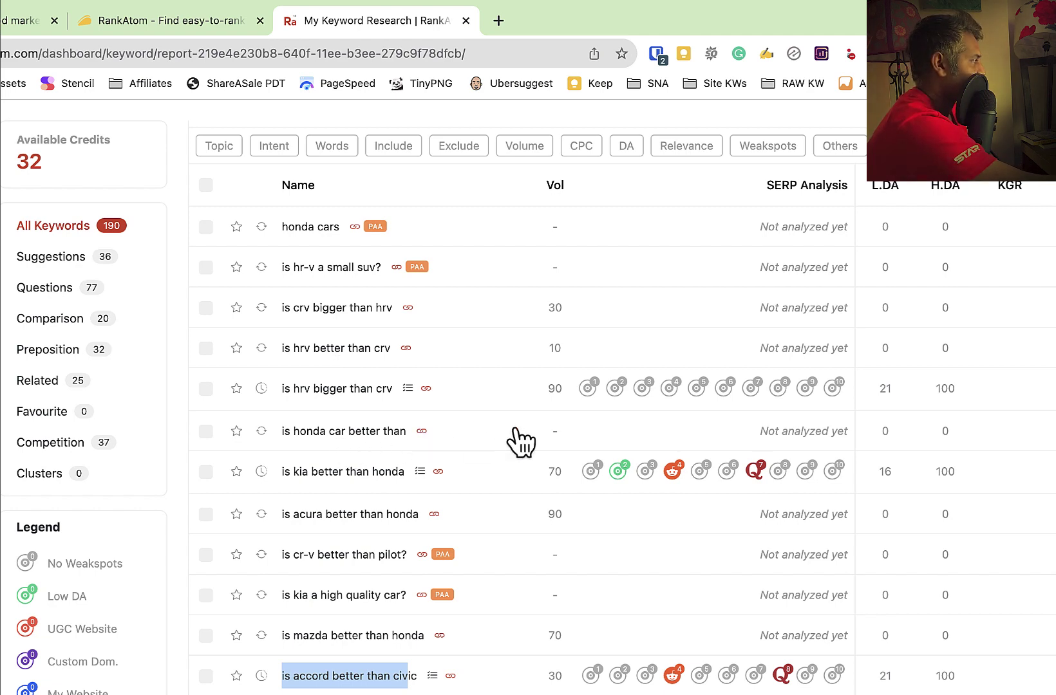
scroll(520, 441, up, 1)
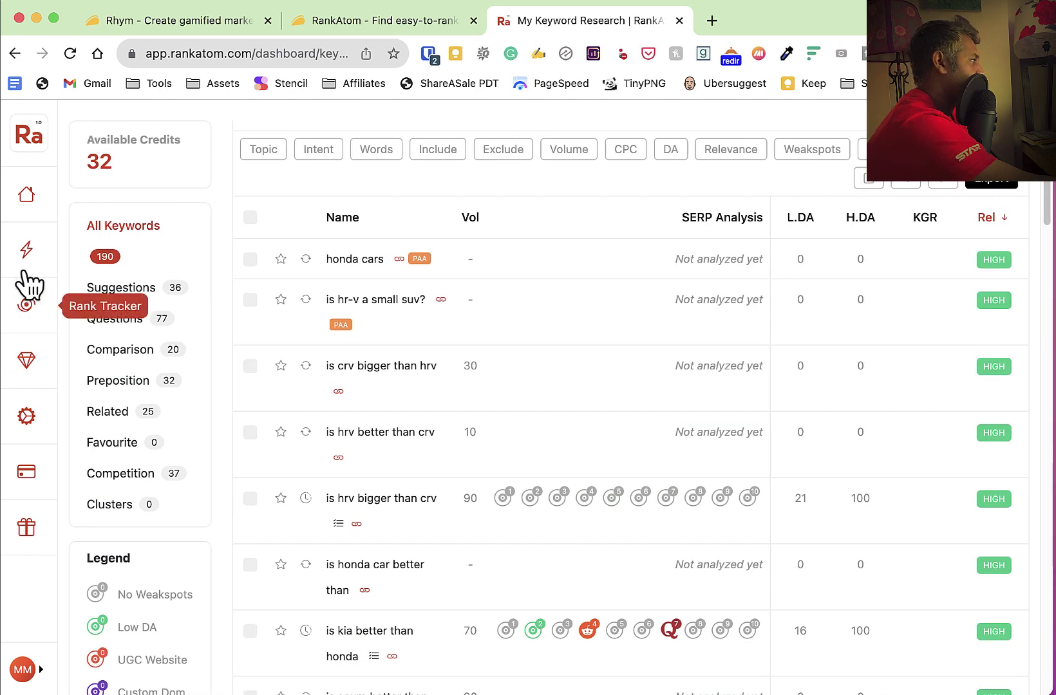
View the Rank Tracker page, followed by the BERT Analysis page and its explanatory tooltip.
click(27, 306)
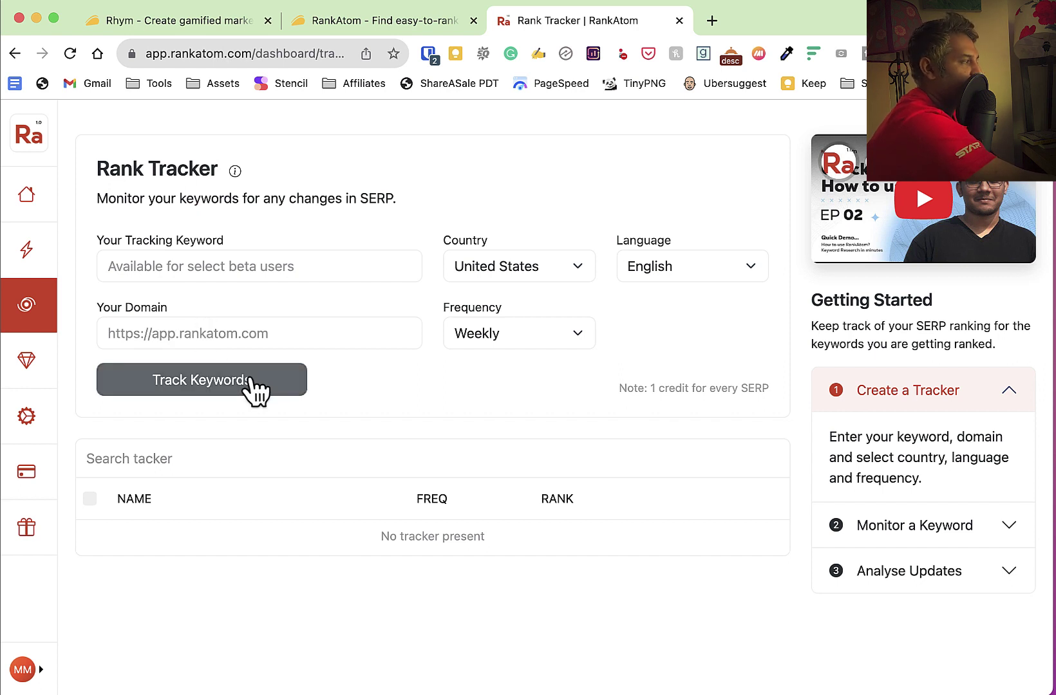
click(33, 363)
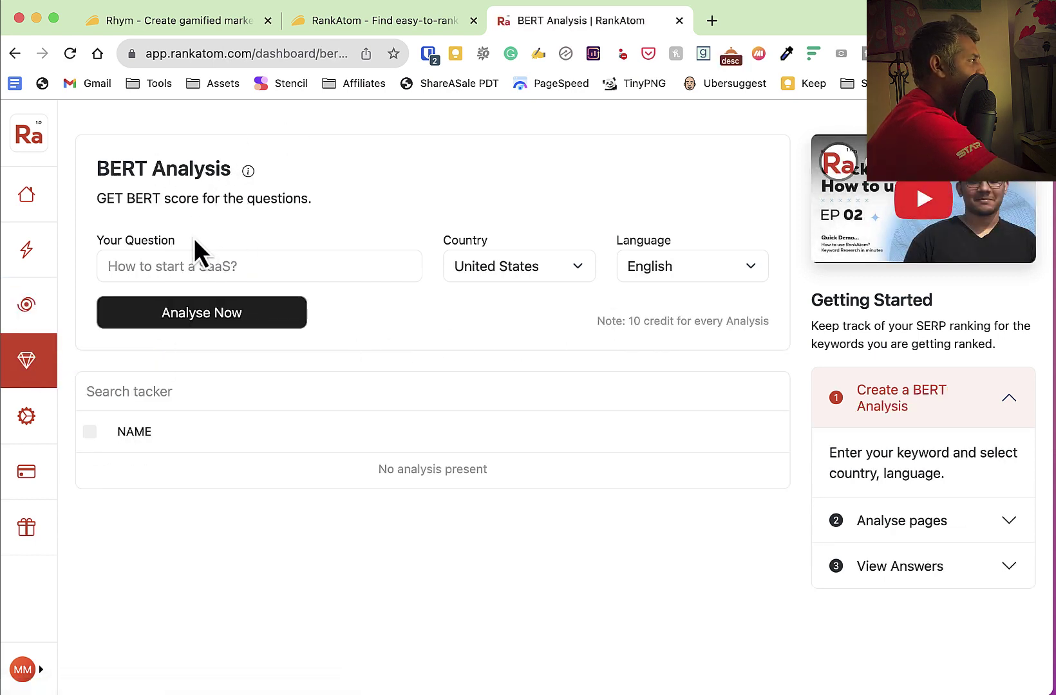
mouse_move(248, 172)
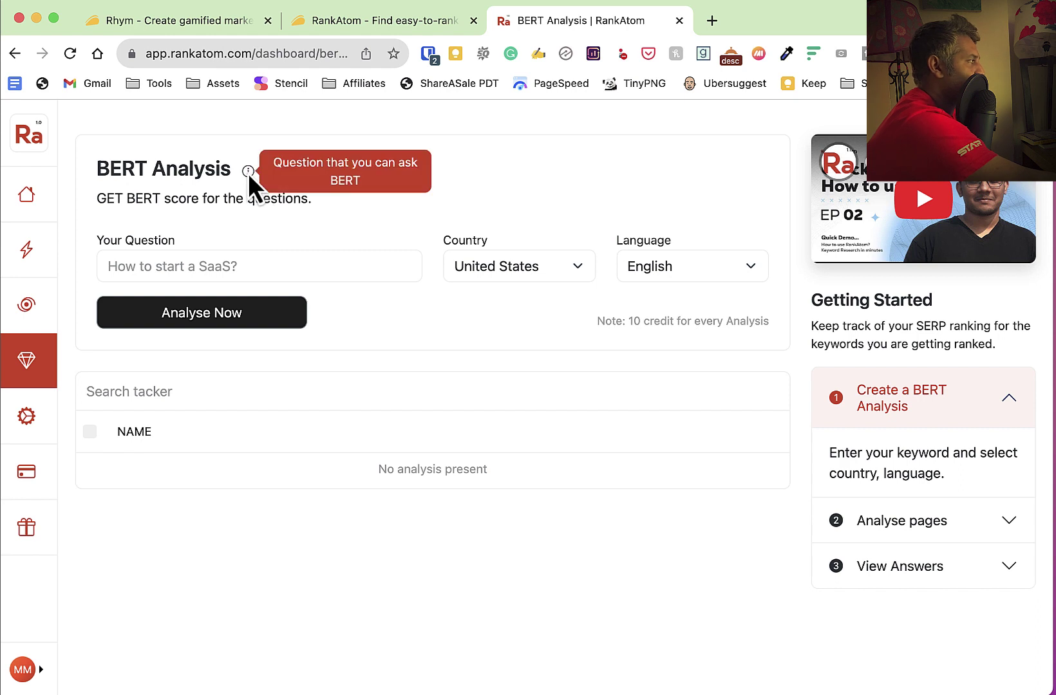